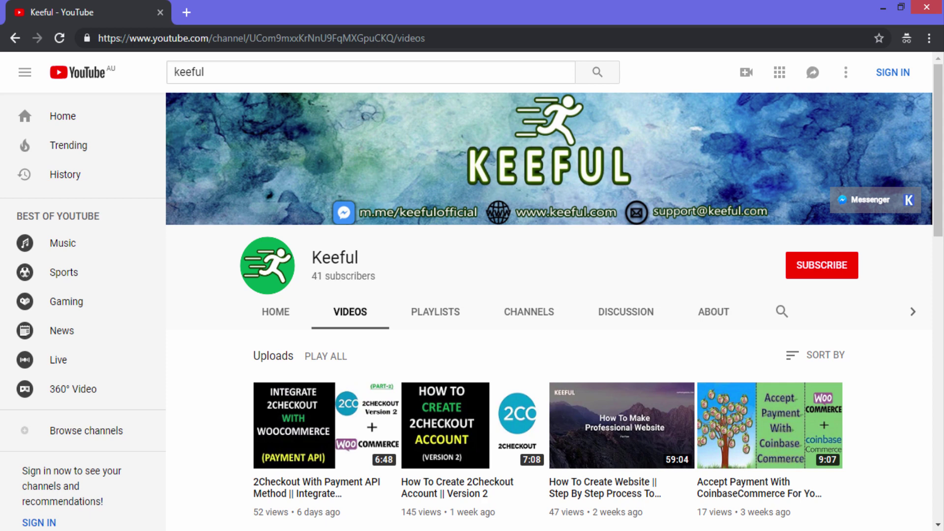
# In a new tab, enter the address 2checkout.com/online-shopping-carts/woocommerce.html.
pyautogui.click(186, 11)
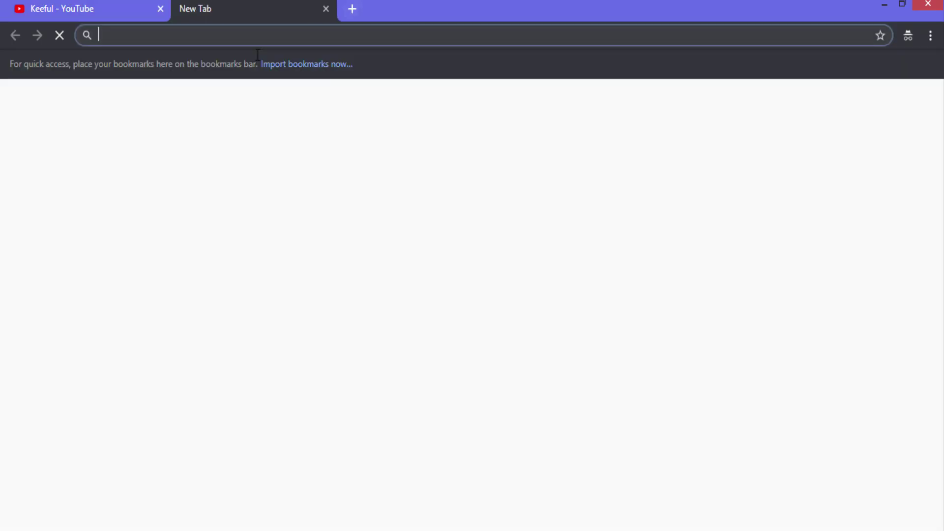
pyautogui.write('2checkout.com')
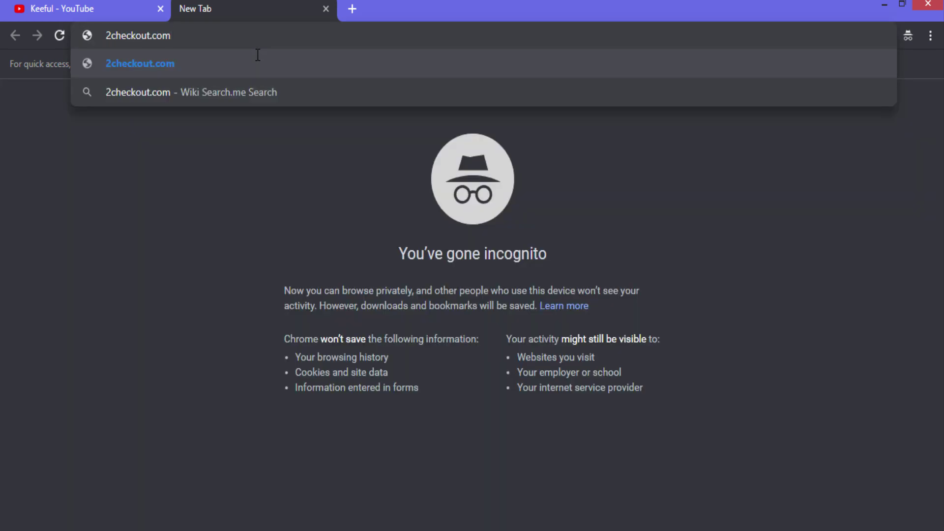
pyautogui.write('/online-shopp')
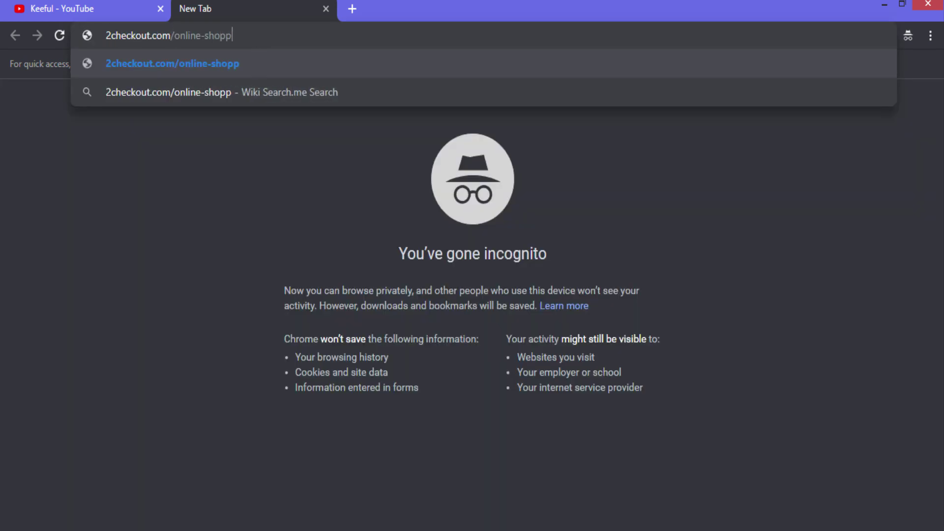
pyautogui.write('ing-car')
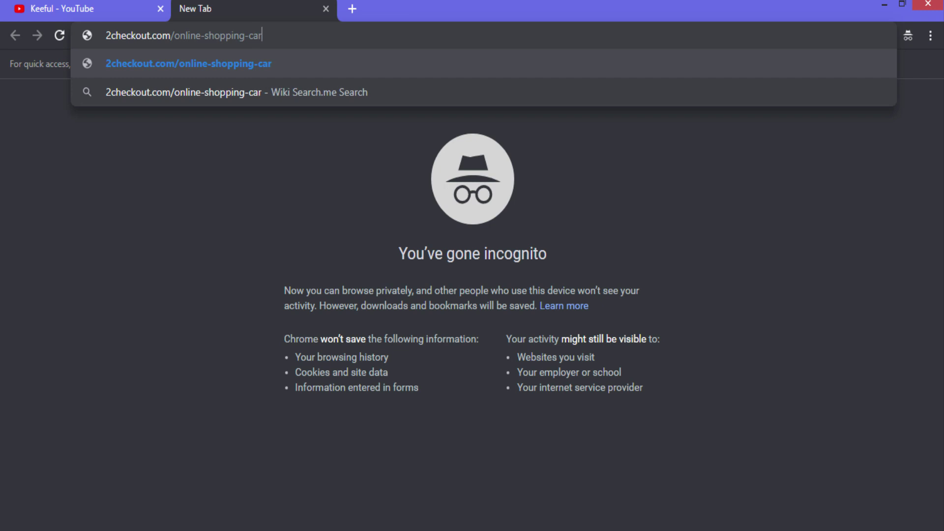
pyautogui.write('ts/woocommerce.ht')
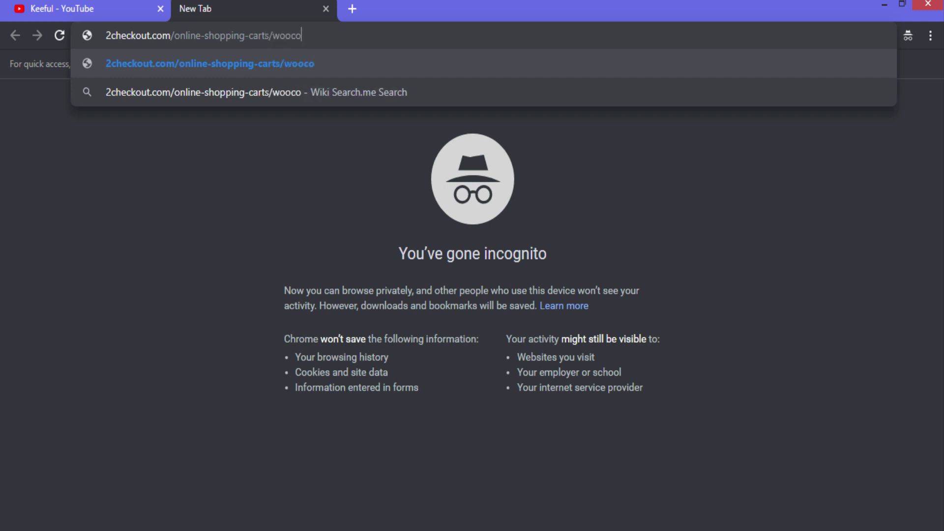
pyautogui.write('ml')
# Load the 2Checkout WooCommerce guide and follow the PayPal Direct section's GitHub link.
pyautogui.press('Return')
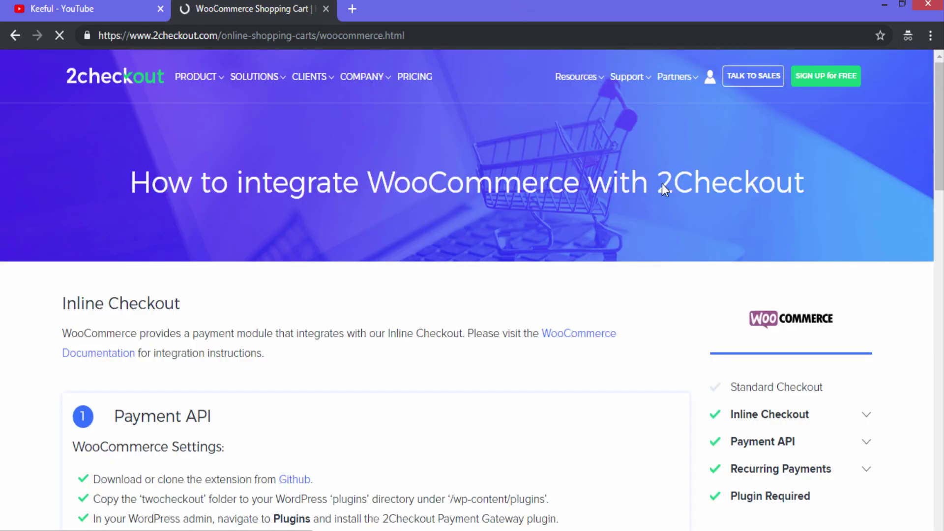
pyautogui.scroll(-10, 942, 218)
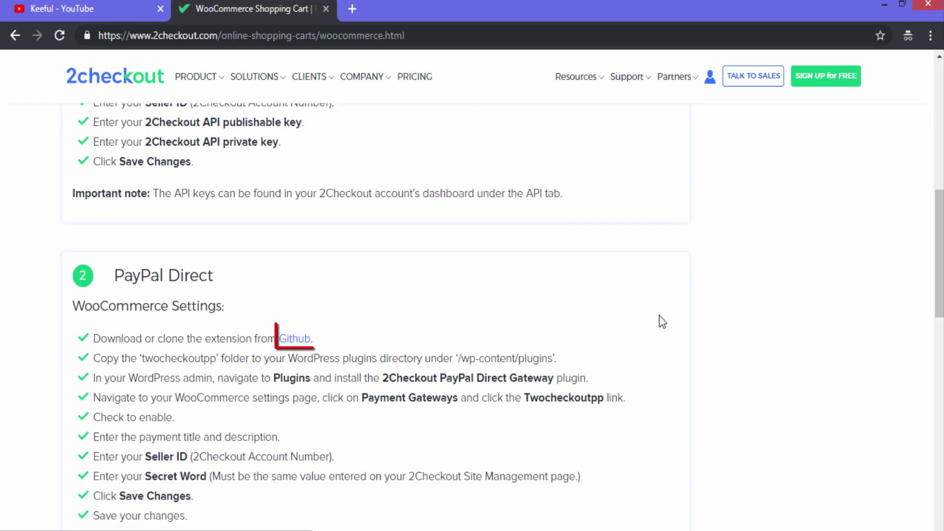
pyautogui.moveTo(214, 277); pyautogui.dragTo(115, 276)
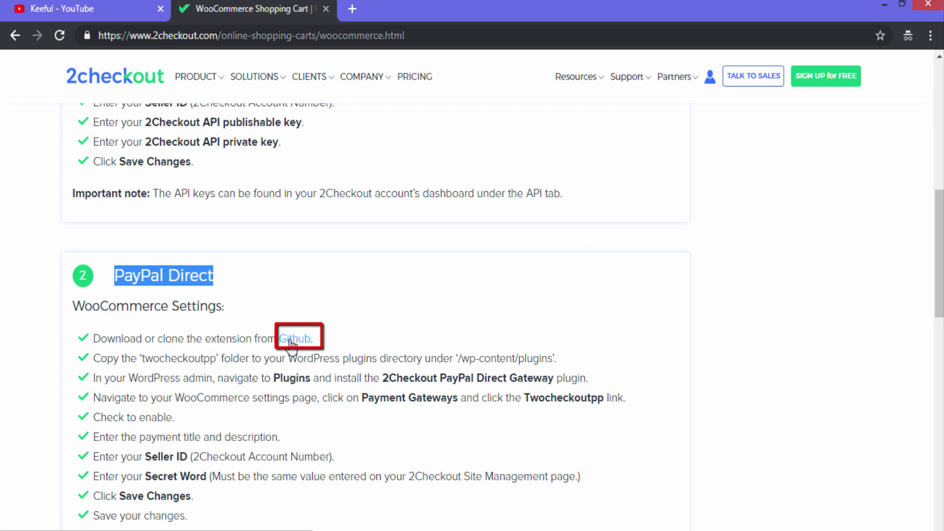
pyautogui.click(295, 340)
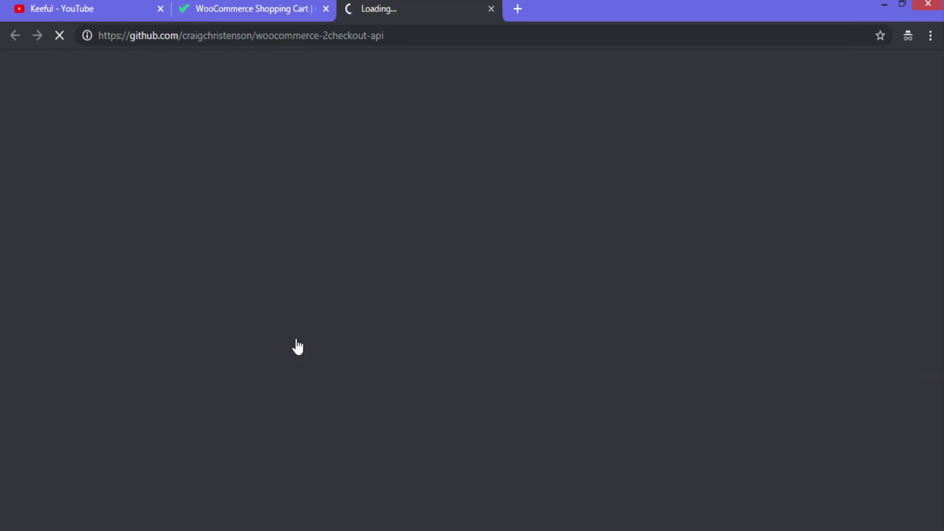
# Download the woocommerce-2checkout-api repository from GitHub as a ZIP archive.
pyautogui.scroll(-3, 298, 347)
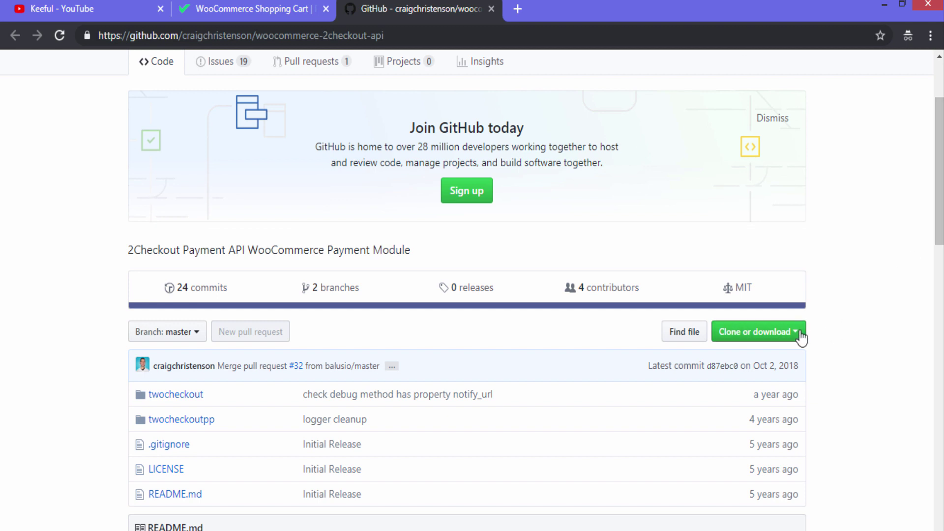
pyautogui.click(802, 338)
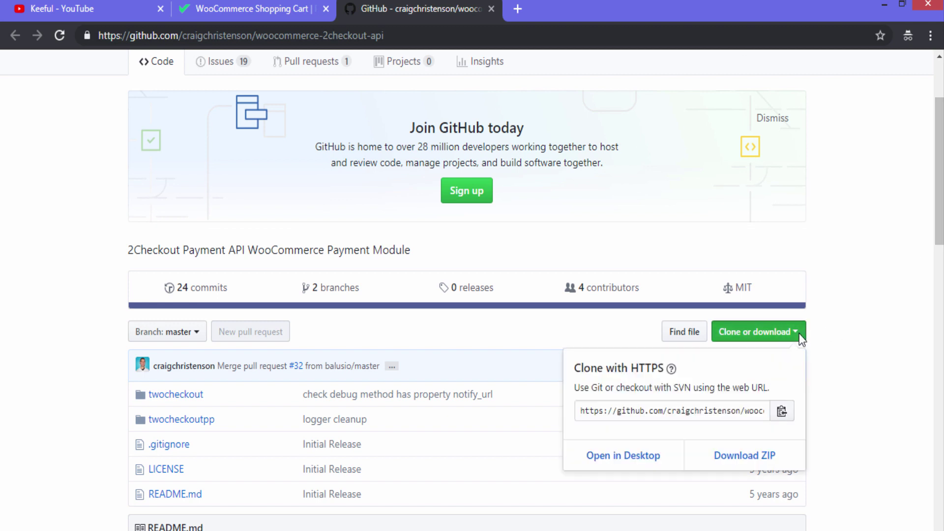
pyautogui.click(755, 460)
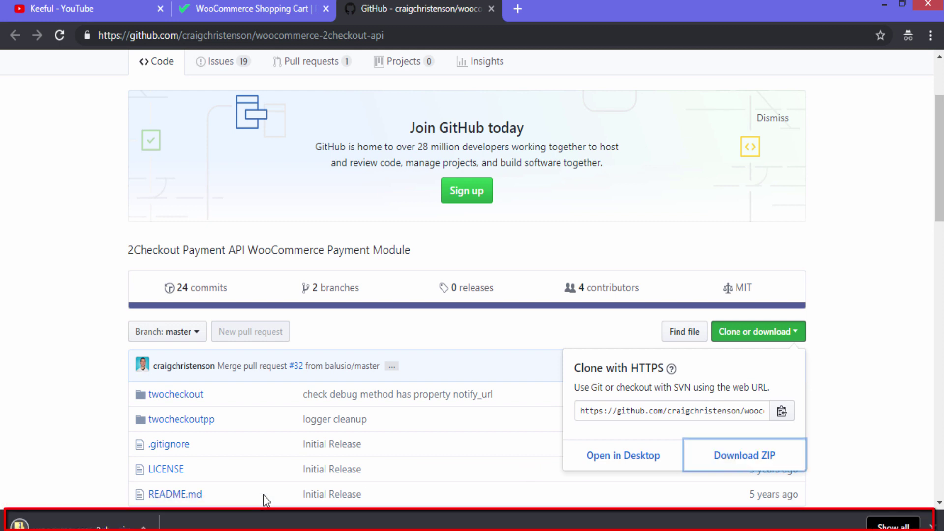
pyautogui.click(144, 526)
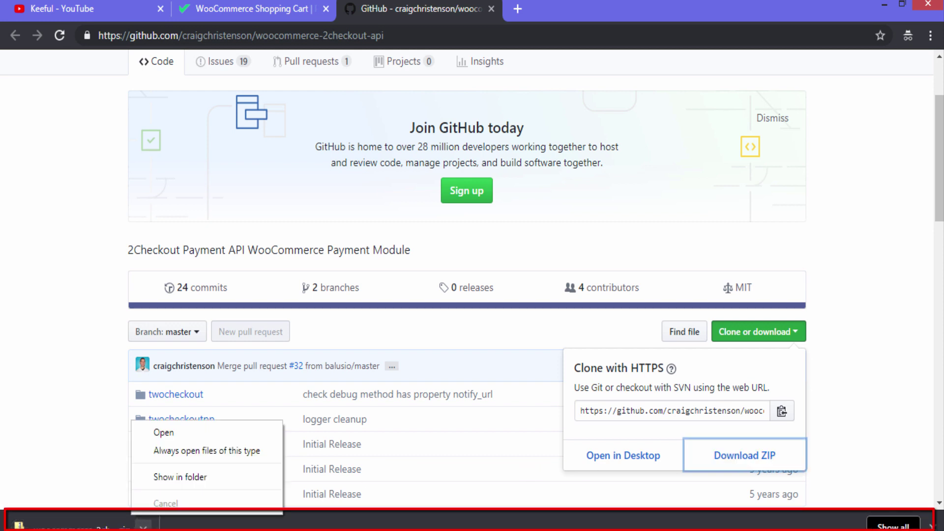
# Show the downloaded ZIP in File Explorer and open its woocommerce-2checkout-api-master folder.
pyautogui.click(183, 478)
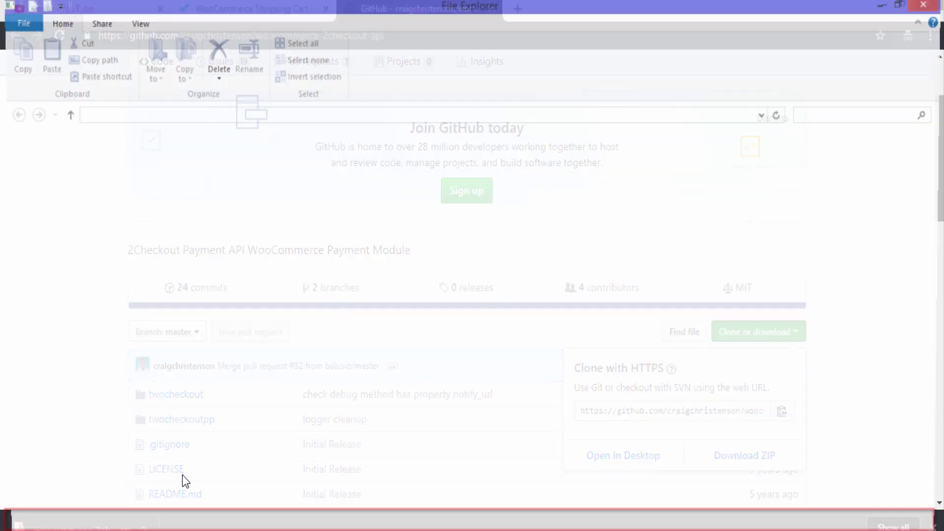
pyautogui.doubleClick(177, 230)
pyautogui.doubleClick(215, 162)
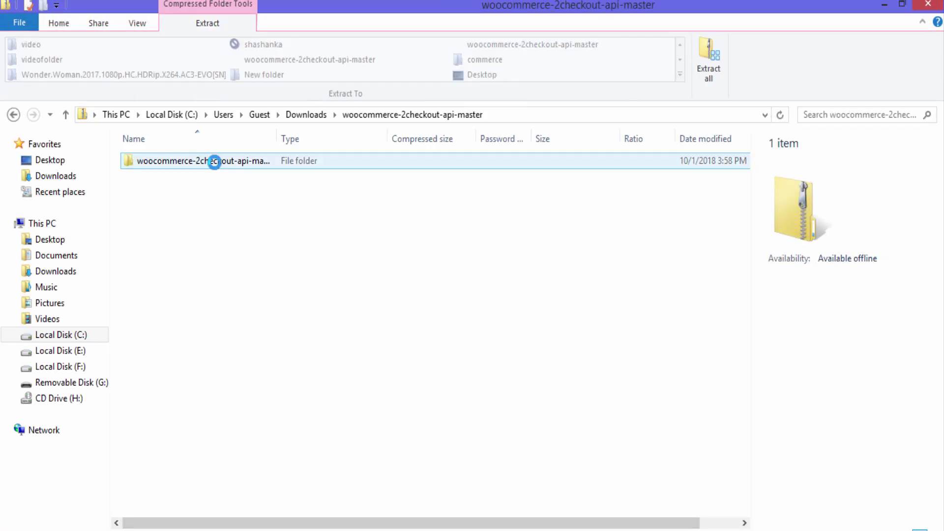
pyautogui.doubleClick(214, 163)
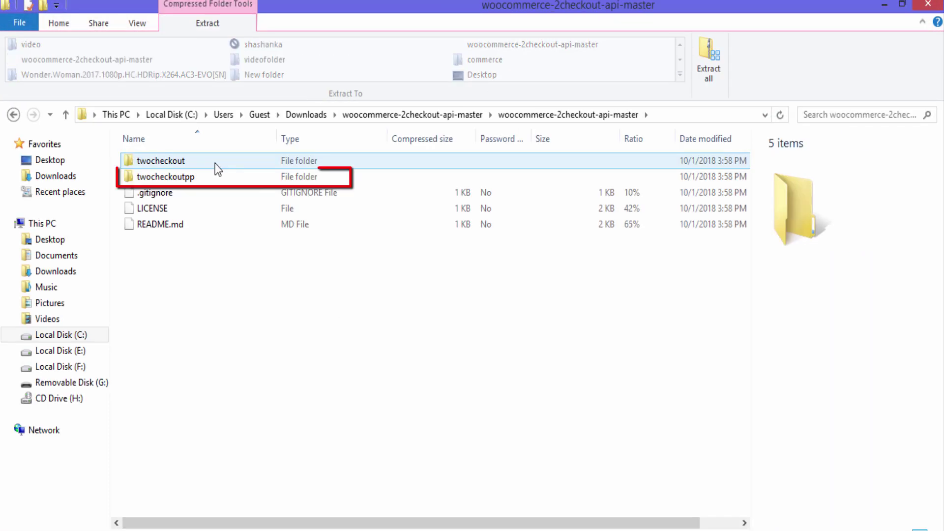
# Copy the twocheckoutpp folder and return to the Downloads folder.
pyautogui.click(207, 181)
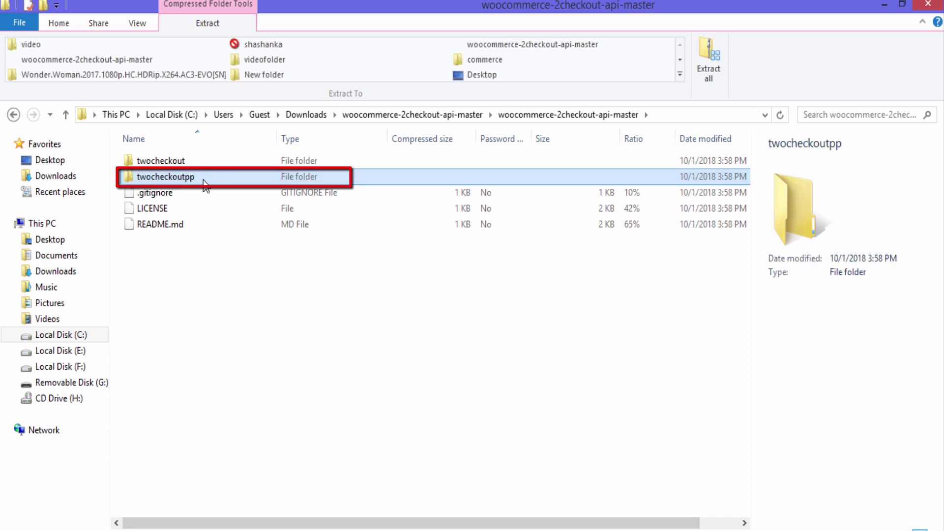
pyautogui.rightClick(203, 180)
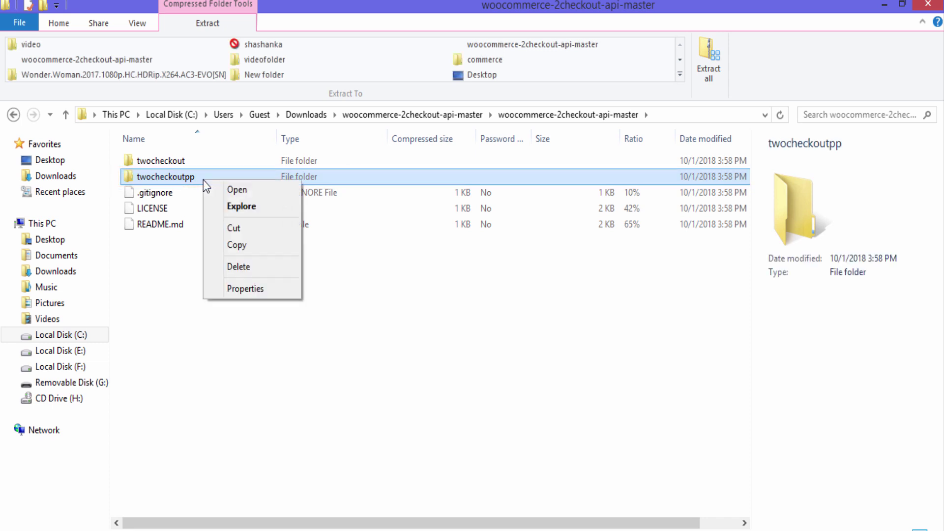
pyautogui.click(231, 245)
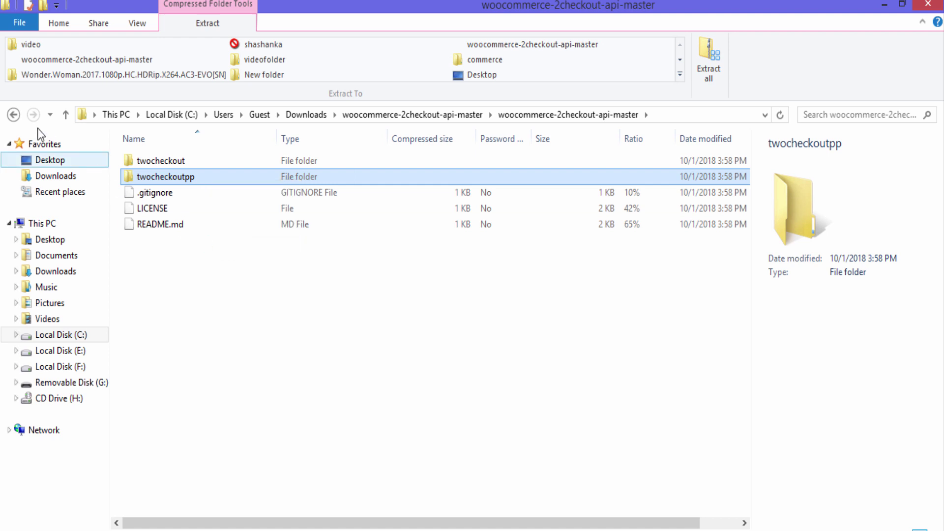
pyautogui.click(16, 122)
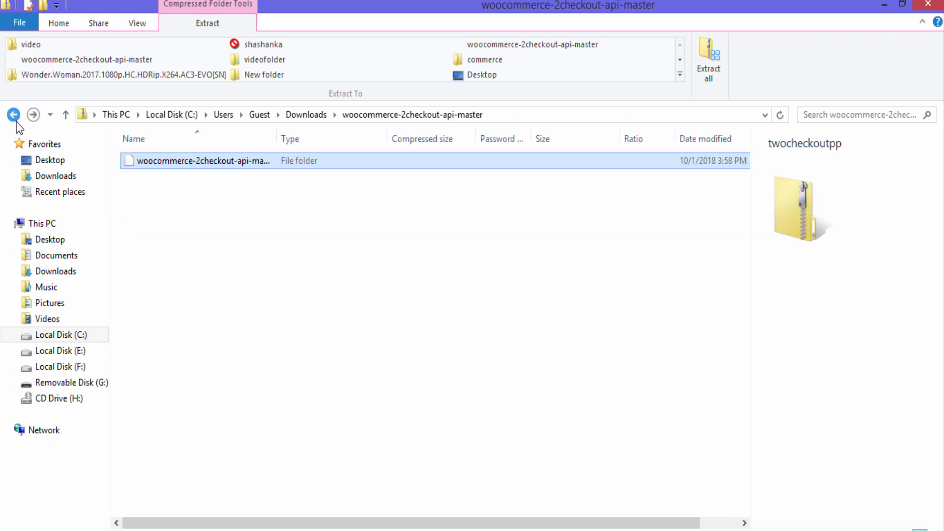
pyautogui.click(13, 116)
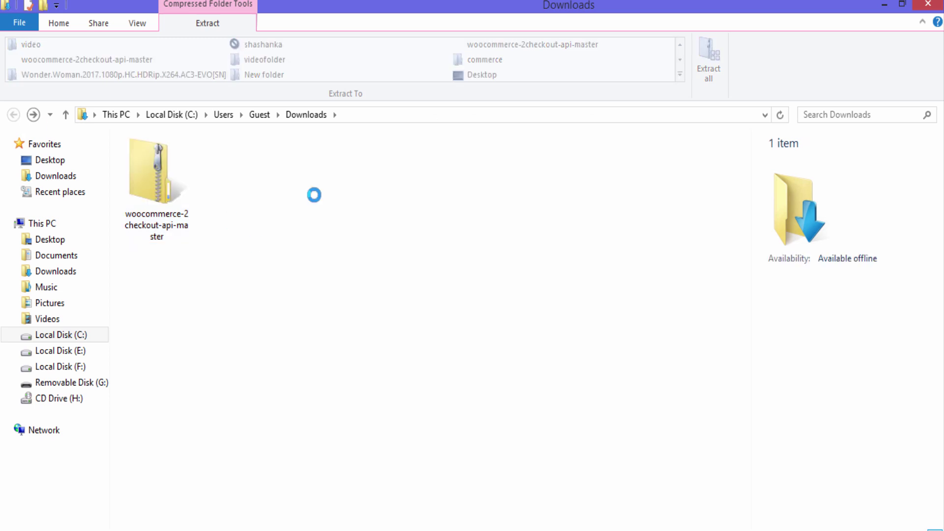
# Paste the twocheckoutpp folder into Downloads and delete the original repository ZIP.
pyautogui.rightClick(315, 195)
pyautogui.click(387, 300)
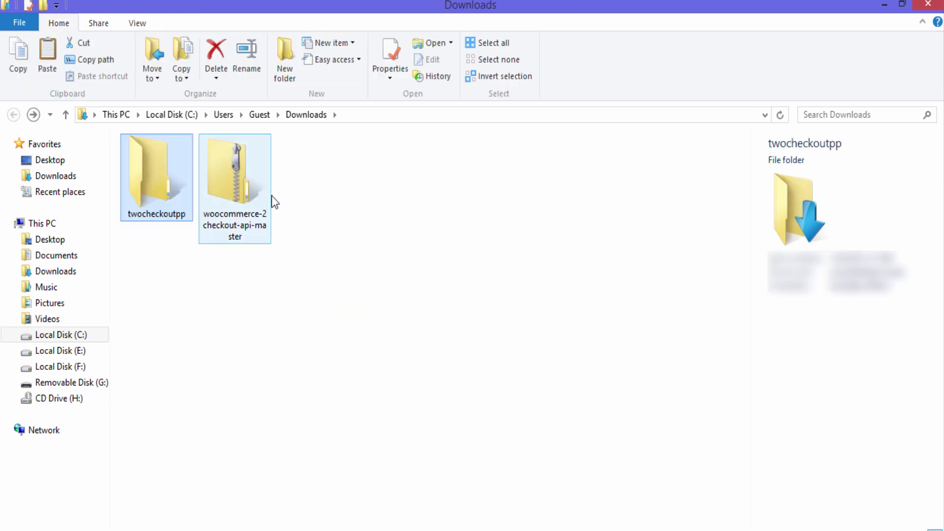
pyautogui.click(249, 200)
pyautogui.rightClick(249, 200)
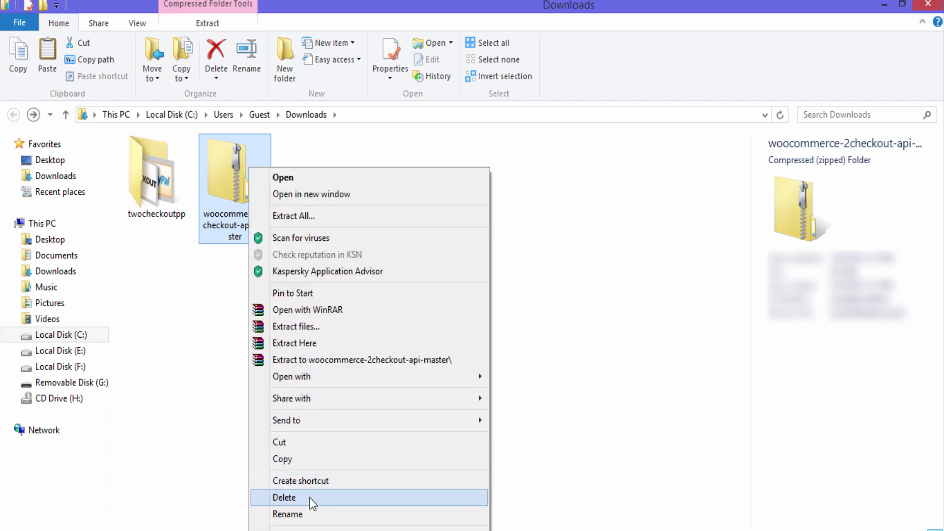
pyautogui.click(310, 498)
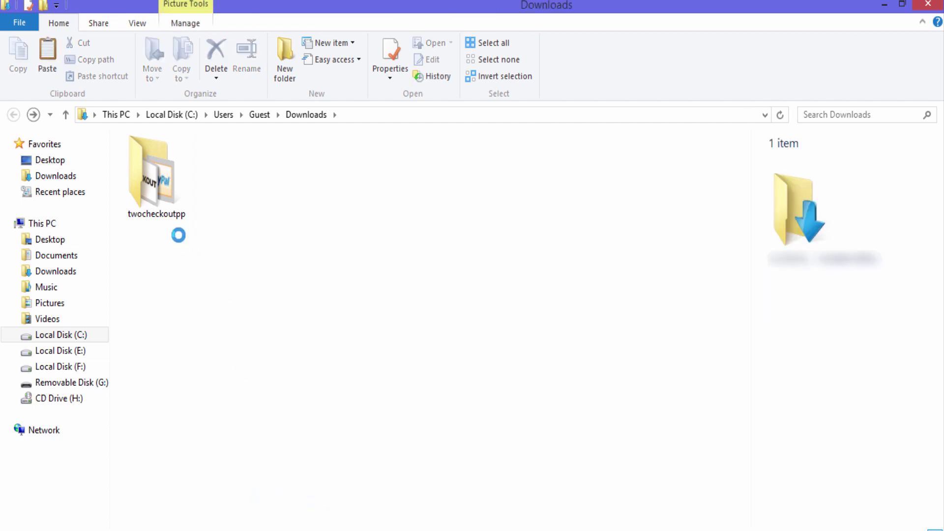
# Compress the twocheckoutpp folder into a ZIP archive.
pyautogui.click(173, 180)
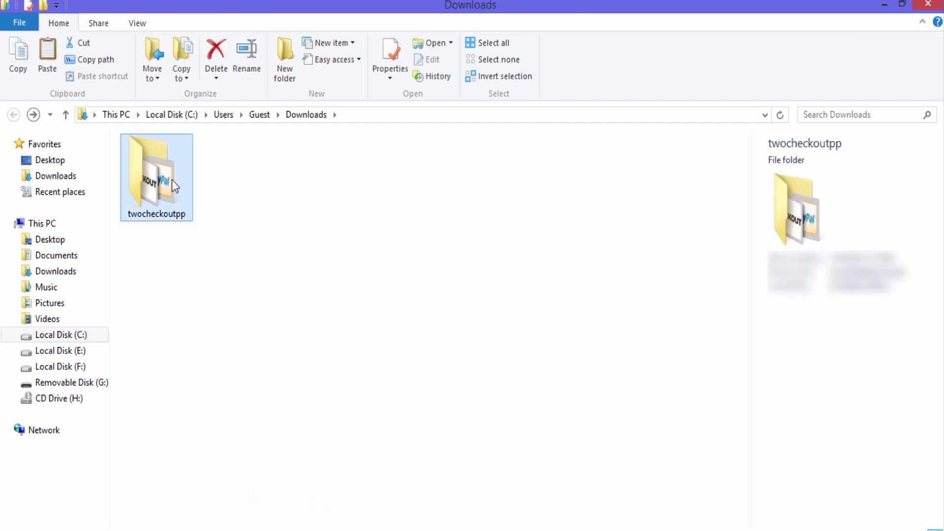
pyautogui.rightClick(173, 179)
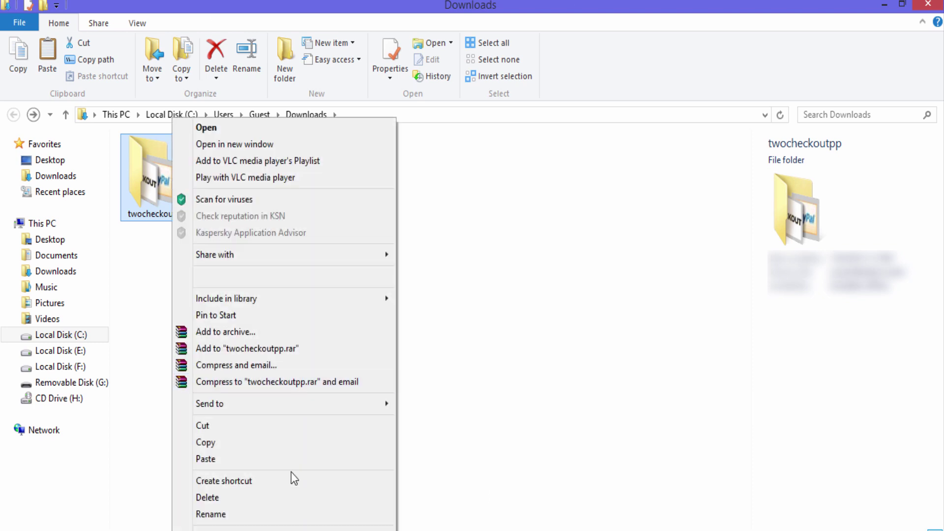
pyautogui.moveTo(335, 401)
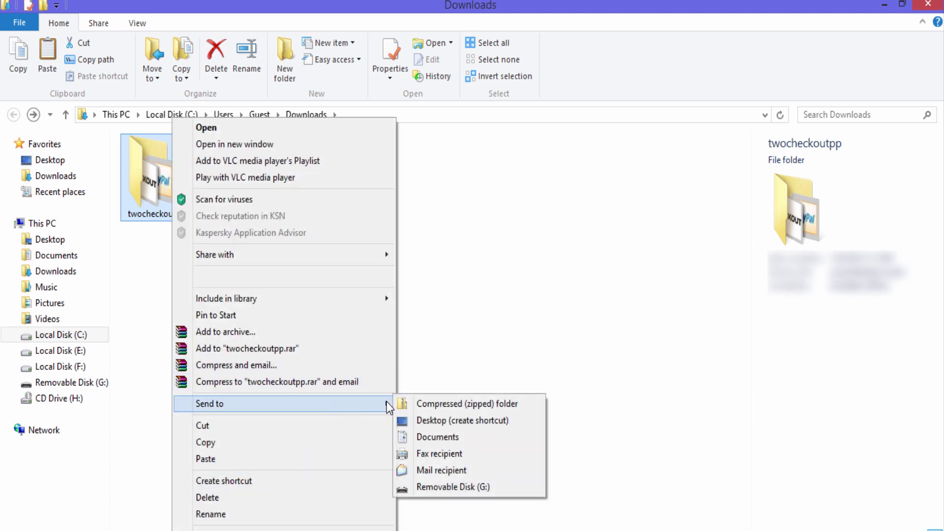
pyautogui.click(431, 403)
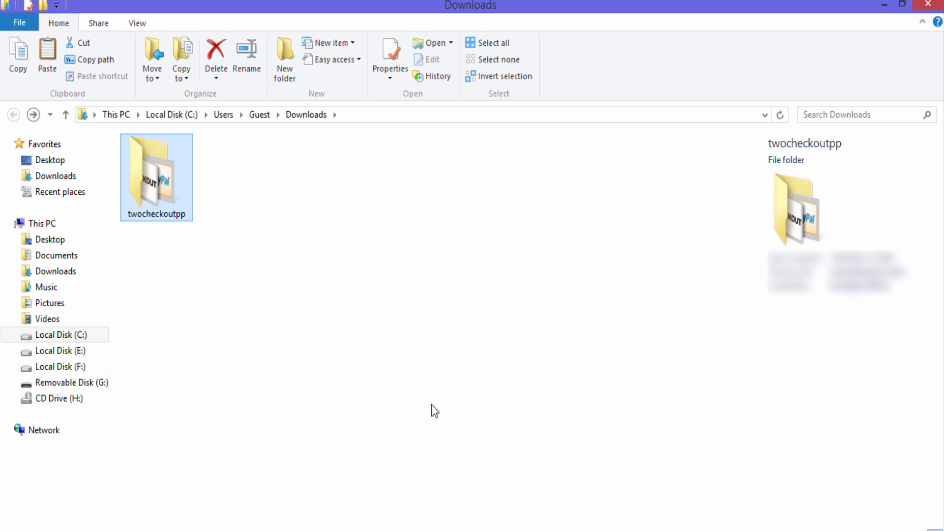
# Delete the unzipped twocheckoutpp folder, leaving the twocheckoutpp ZIP selected.
pyautogui.click(168, 215)
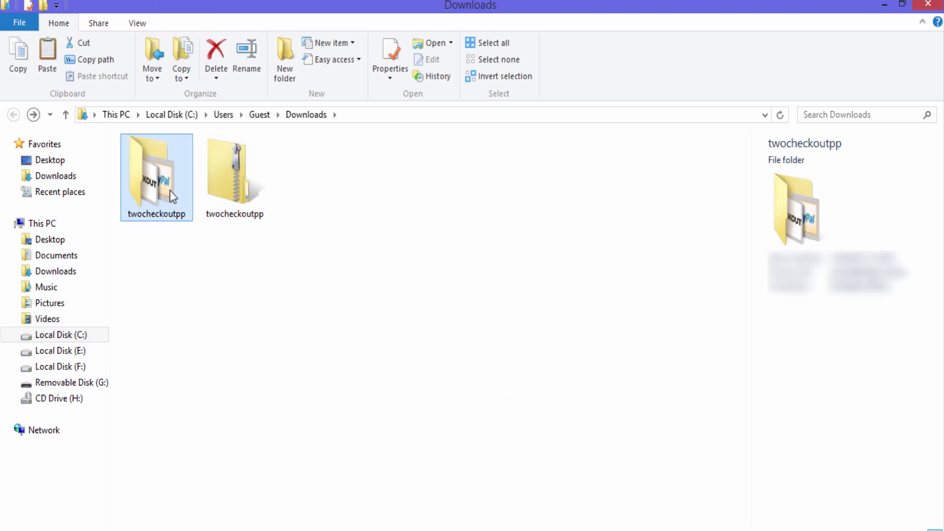
pyautogui.rightClick(170, 191)
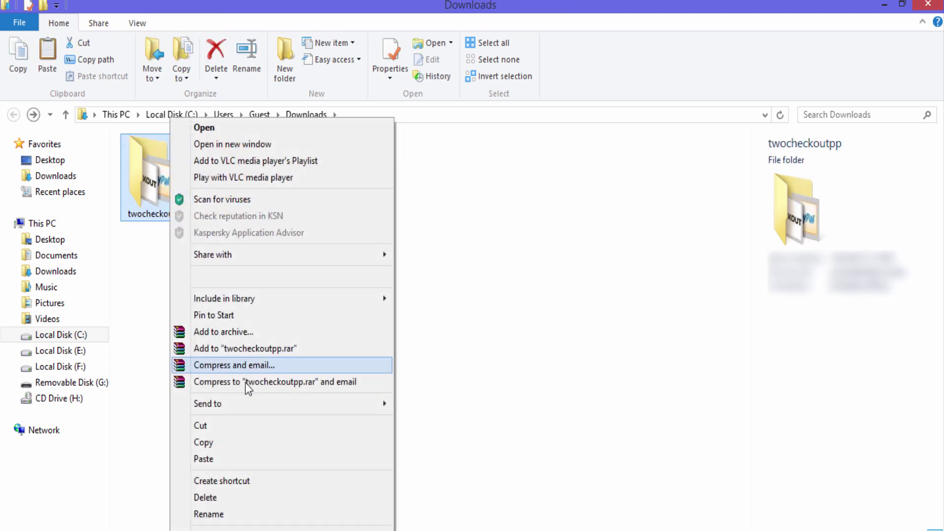
pyautogui.click(243, 496)
pyautogui.click(165, 194)
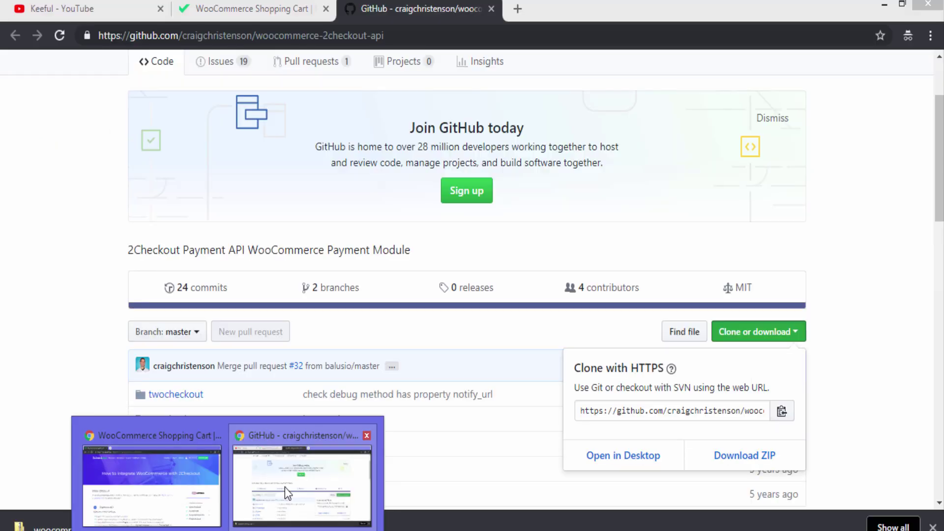
# Close the GitHub and 2Checkout tabs and enter the WordPress admin address in a new tab.
pyautogui.click(295, 470)
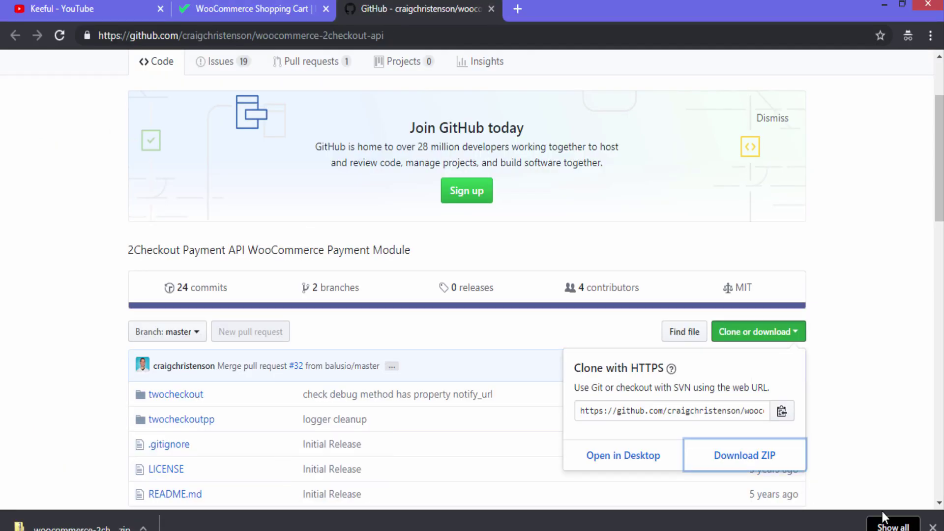
pyautogui.click(931, 528)
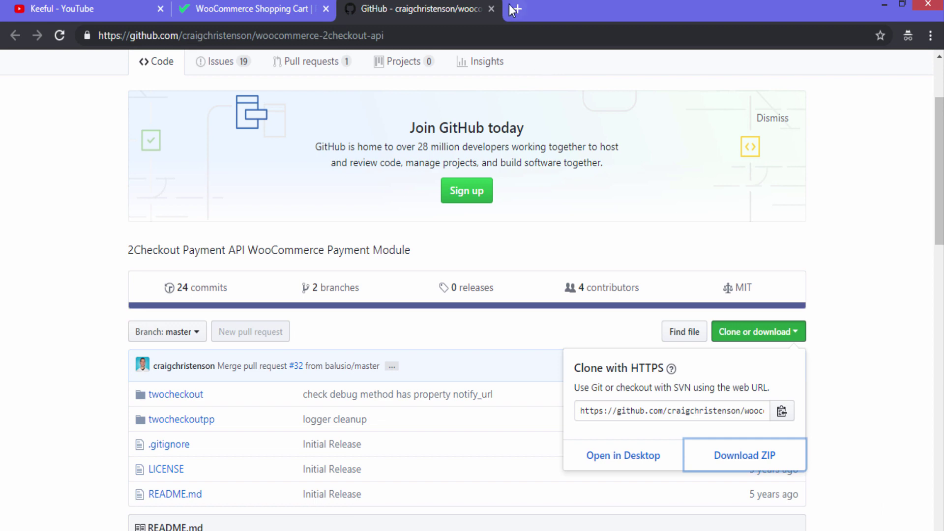
pyautogui.click(491, 9)
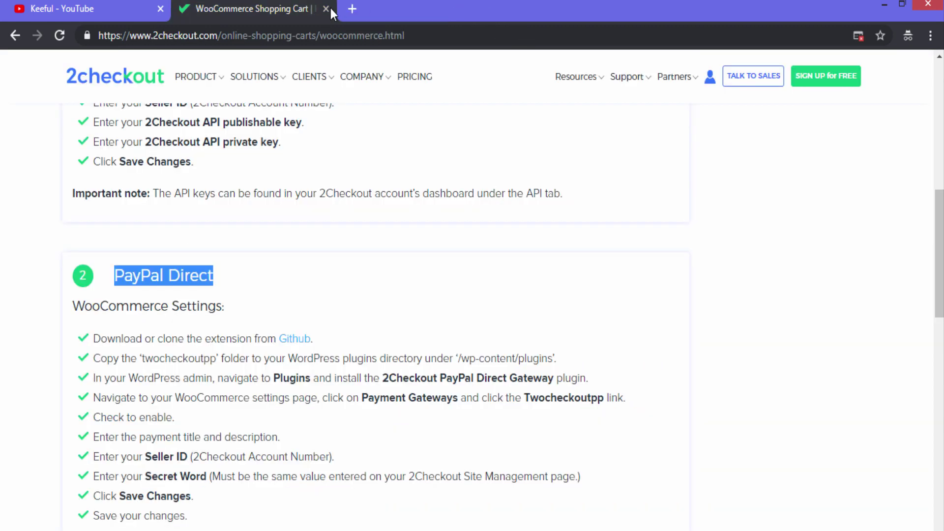
pyautogui.click(326, 9)
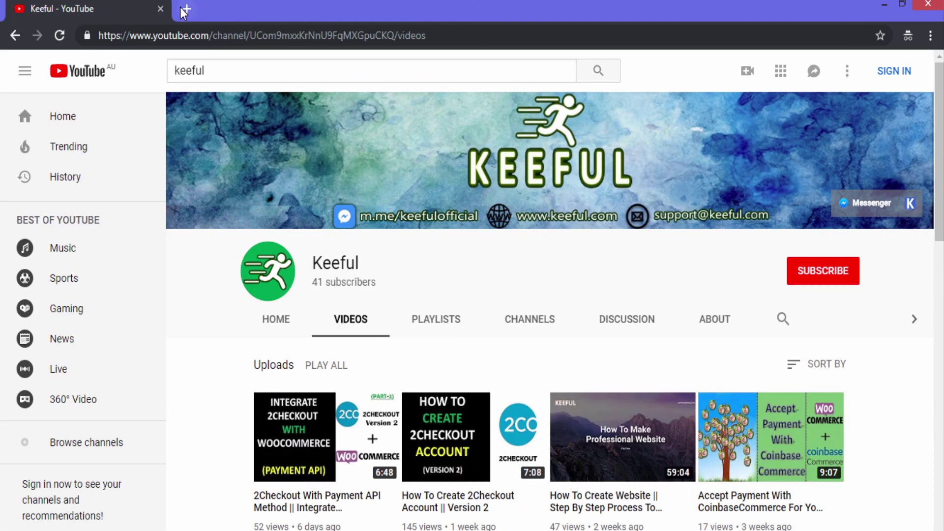
pyautogui.click(185, 10)
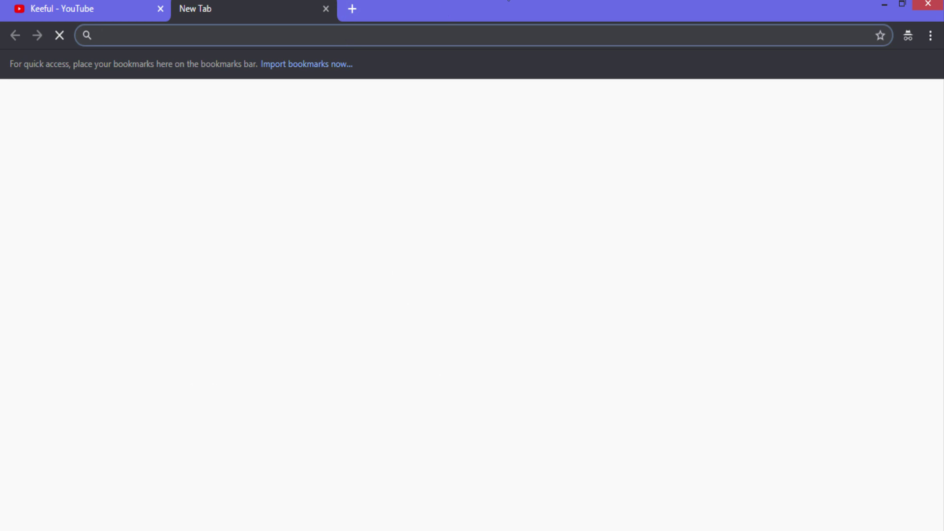
pyautogui.write('www.')
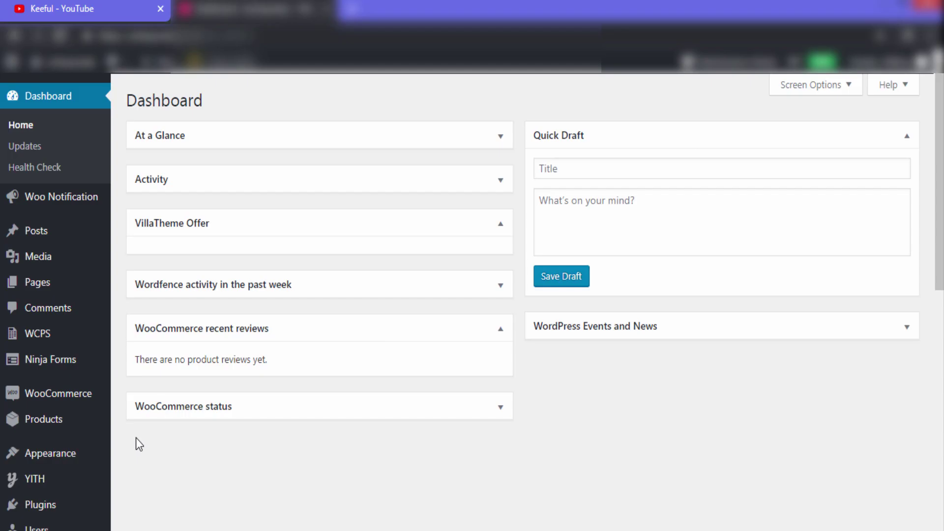
# Choose twocheckoutpp.zip from Downloads in the Plugins > Add New upload form.
pyautogui.moveTo(80, 502)
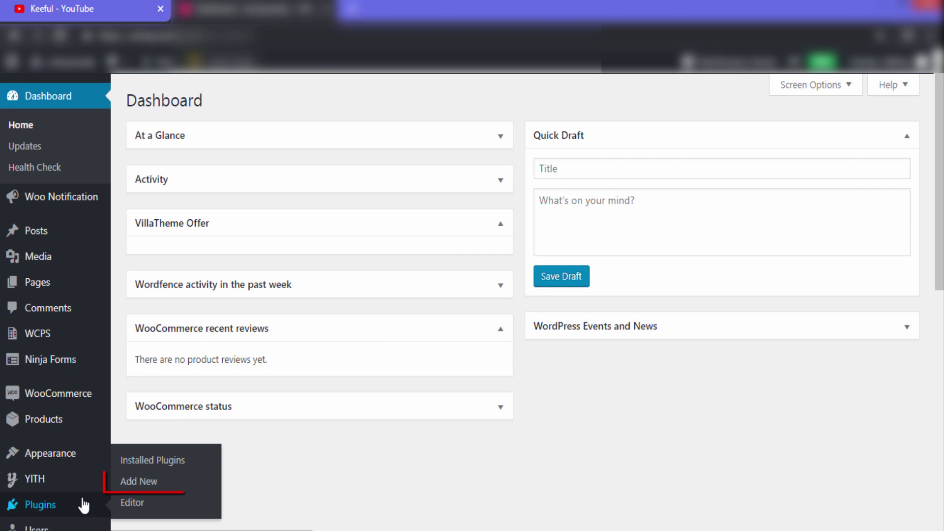
pyautogui.click(158, 483)
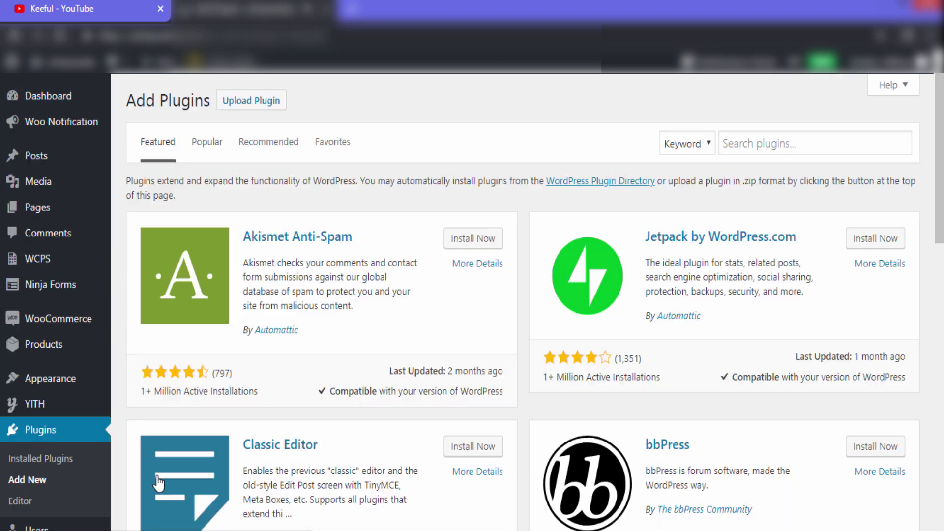
pyautogui.click(272, 103)
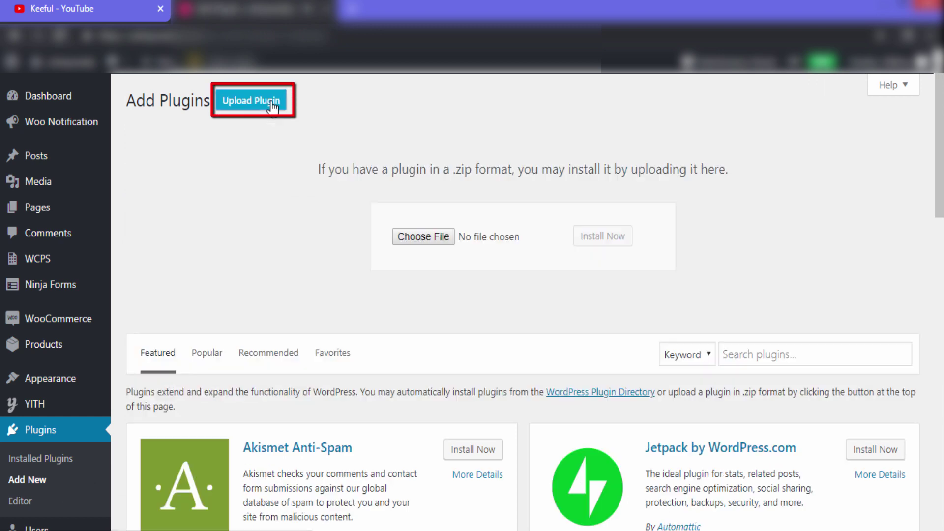
pyautogui.click(439, 240)
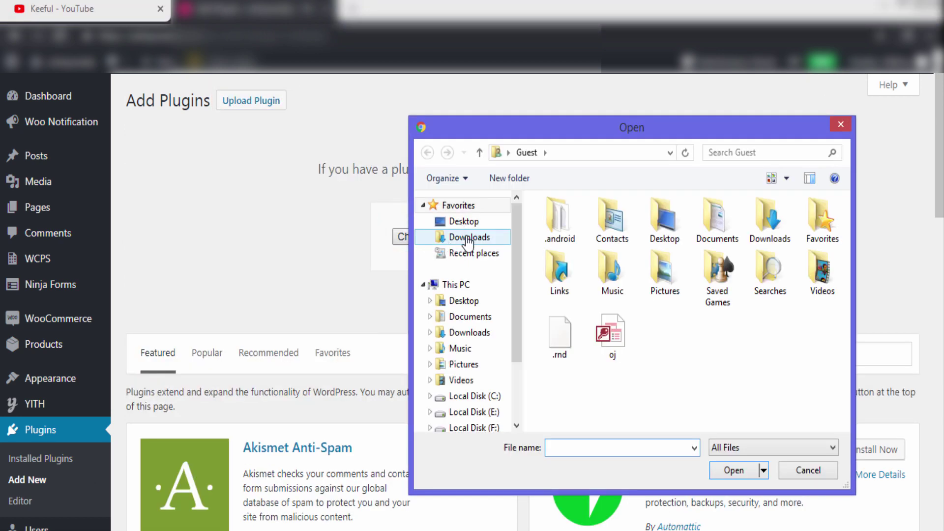
pyautogui.click(456, 238)
pyautogui.click(565, 243)
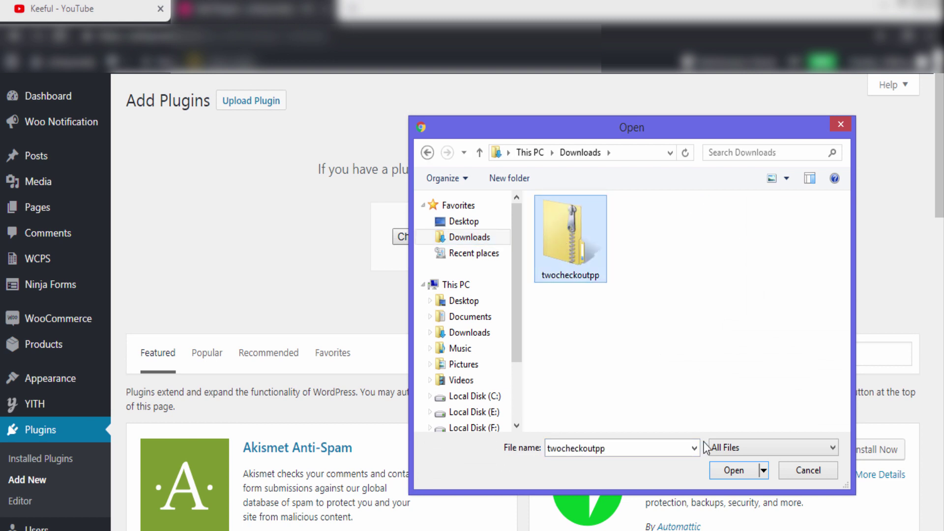
pyautogui.click(734, 471)
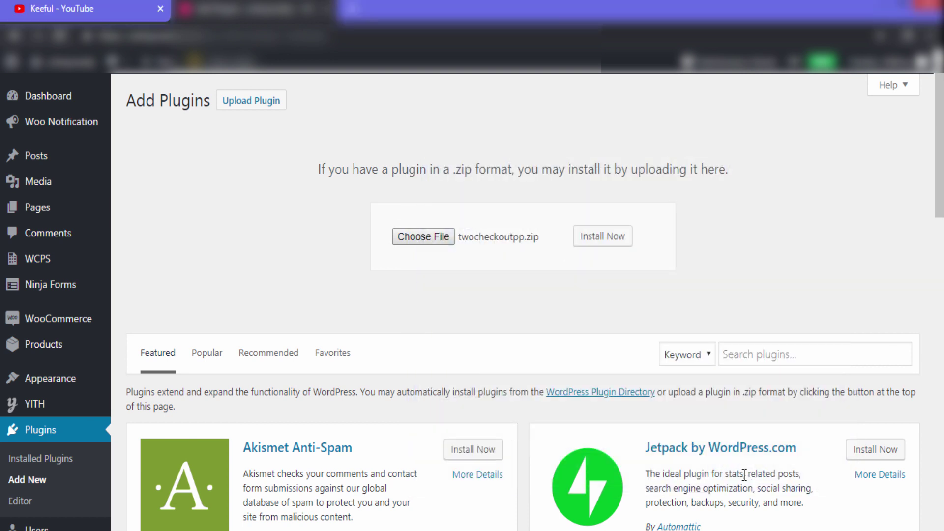
# Install the uploaded twocheckoutpp.zip plugin and activate it.
pyautogui.click(616, 243)
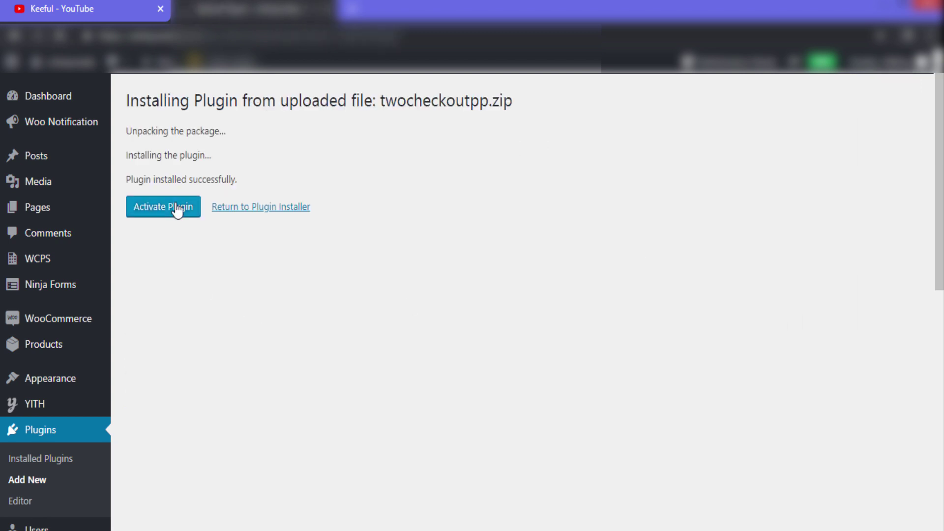
pyautogui.click(177, 208)
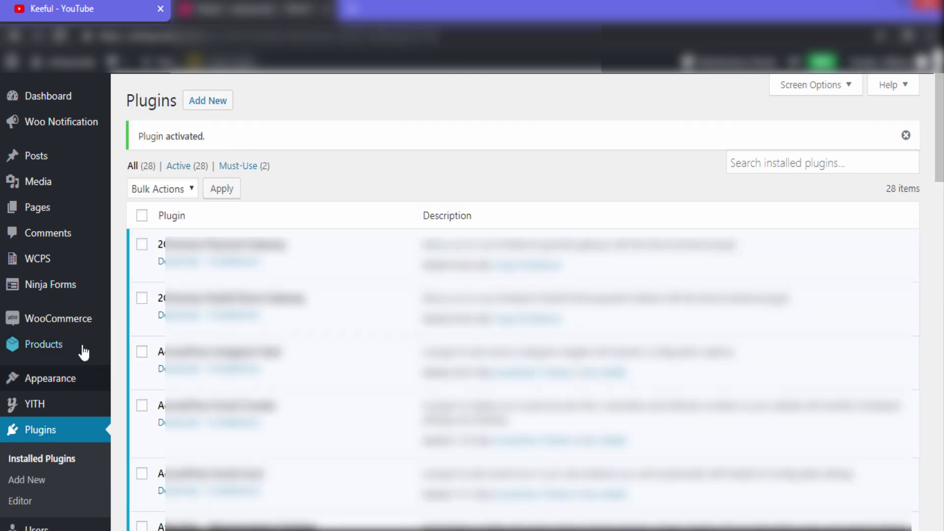
# Enable the second PayPal method in WooCommerce > Settings > Payments and open its settings.
pyautogui.moveTo(40, 323)
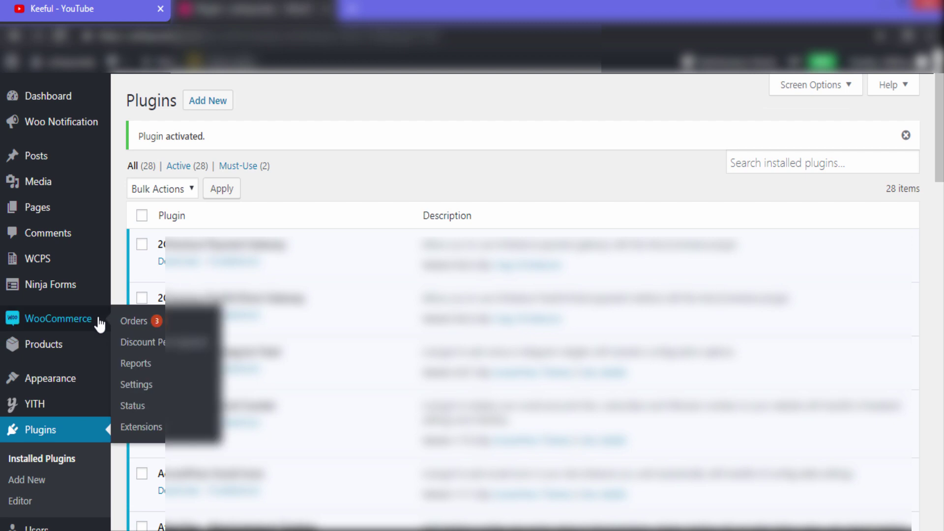
pyautogui.click(142, 386)
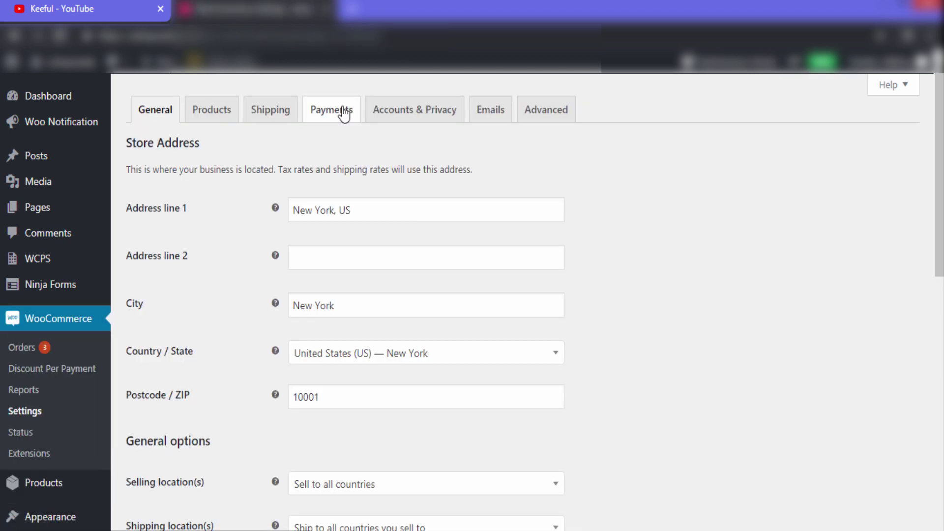
pyautogui.click(343, 112)
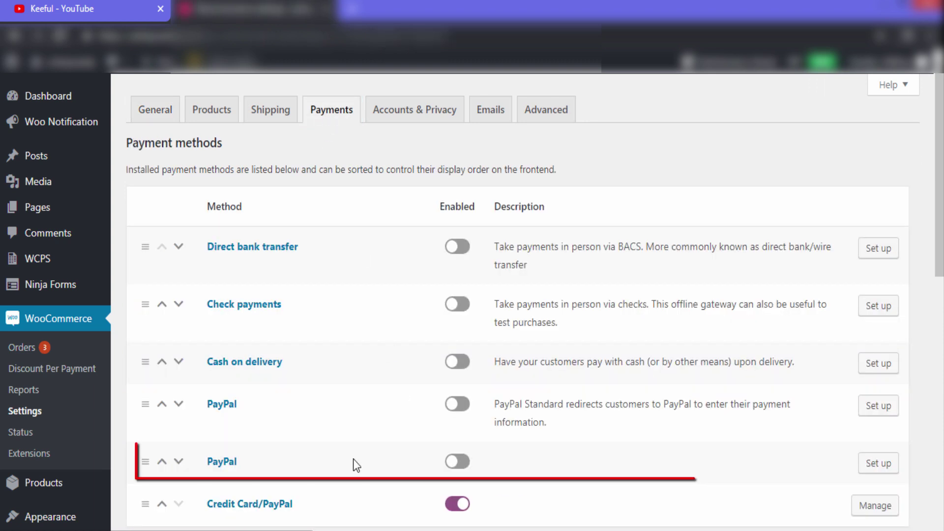
pyautogui.click(464, 464)
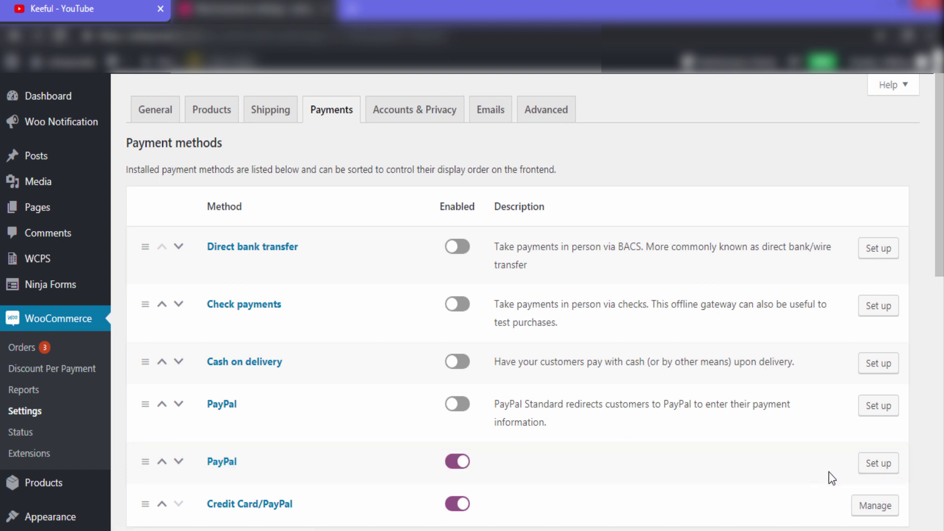
pyautogui.click(879, 465)
pyautogui.scroll(-2, 633, 424)
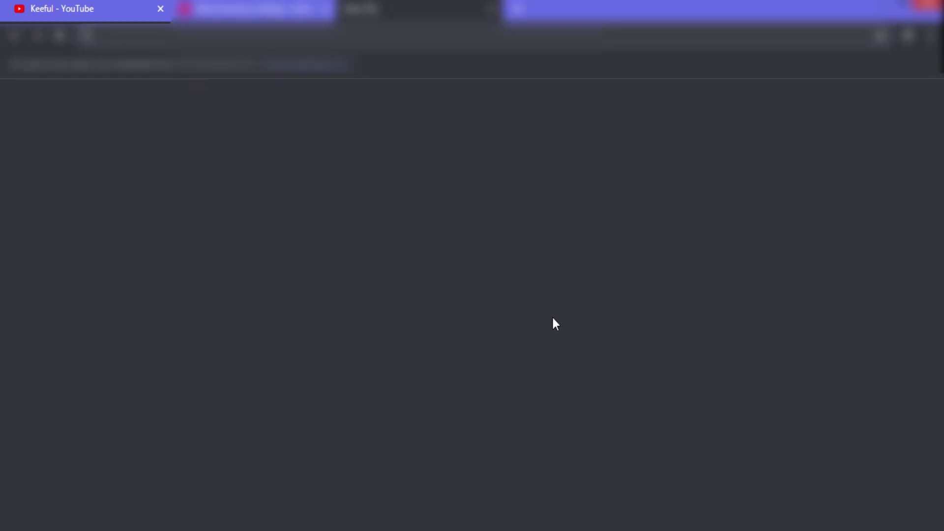
# Go to 2checkout.com and log in to the merchant account with its password.
pyautogui.write('2checkout.com')
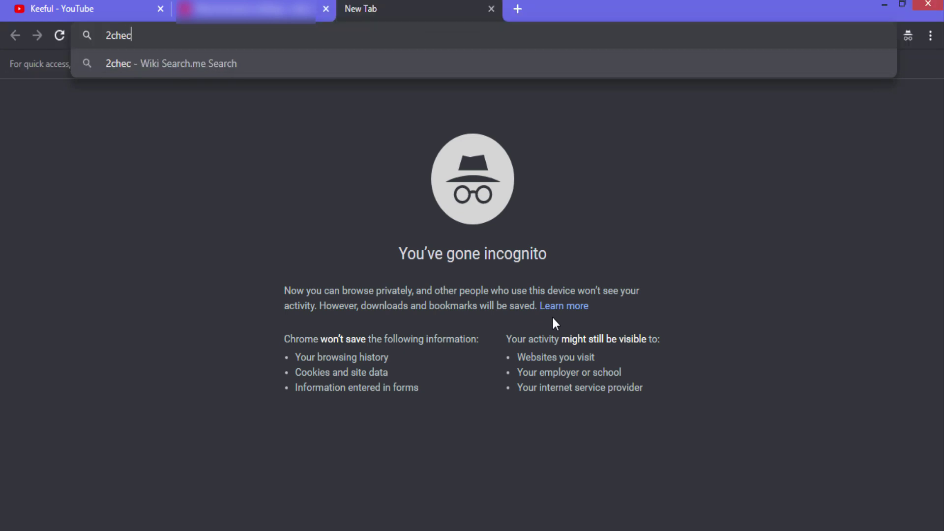
pyautogui.press('Return')
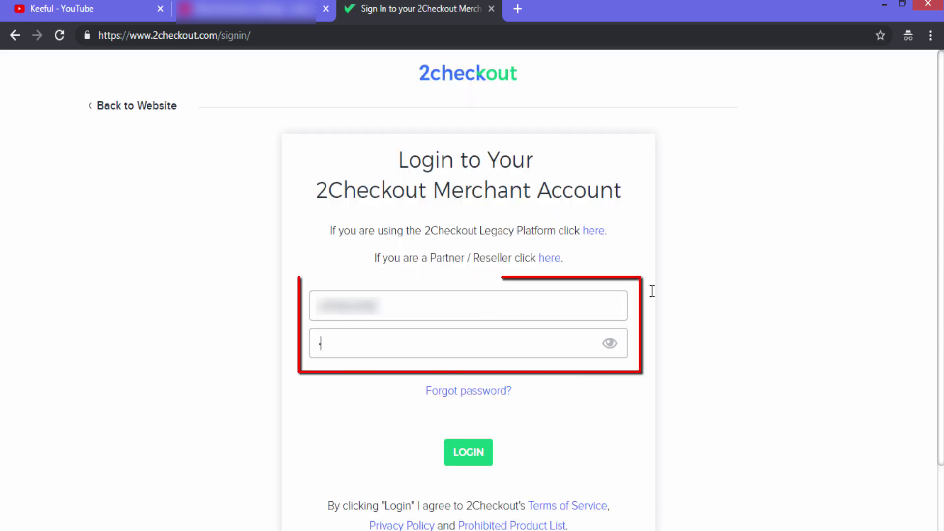
pyautogui.hotkey('ctrl', 'v')
pyautogui.click(475, 464)
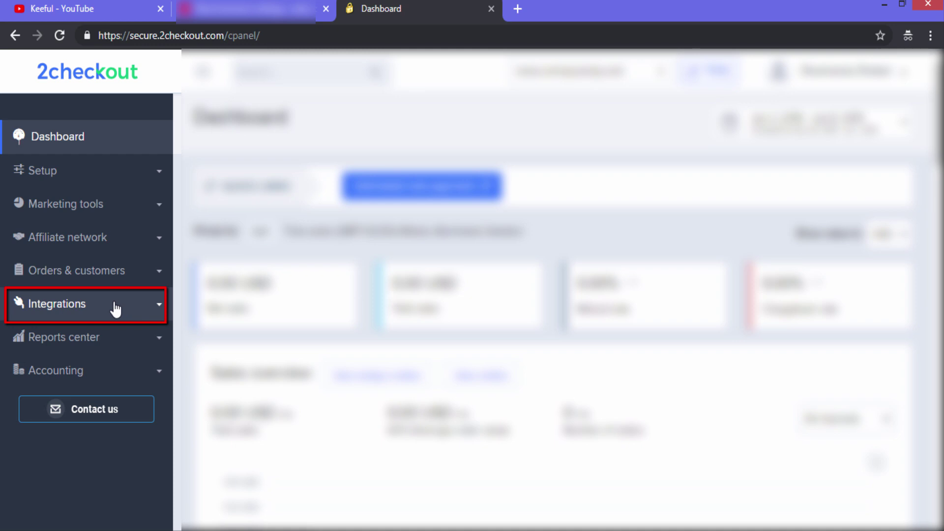
# Copy the Merchant Code from the 2Checkout Webhooks & API page.
pyautogui.click(78, 311)
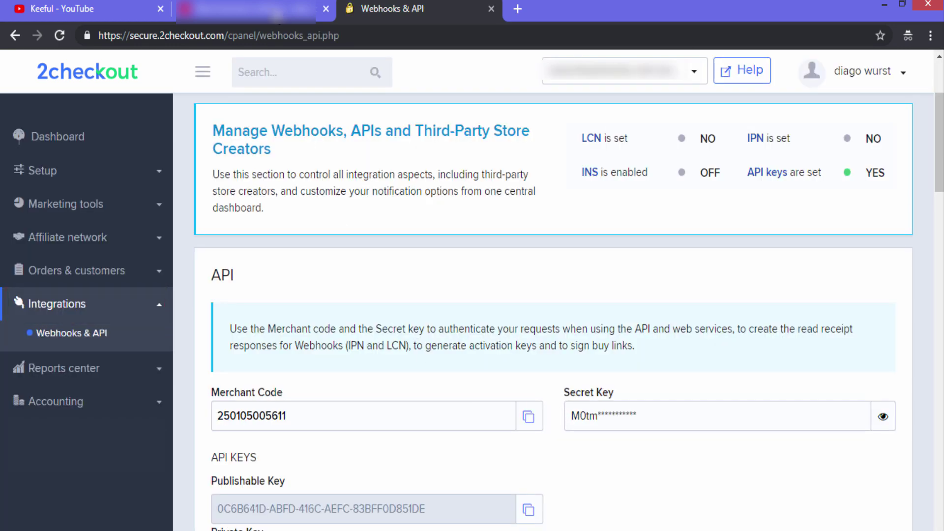
pyautogui.click(275, 14)
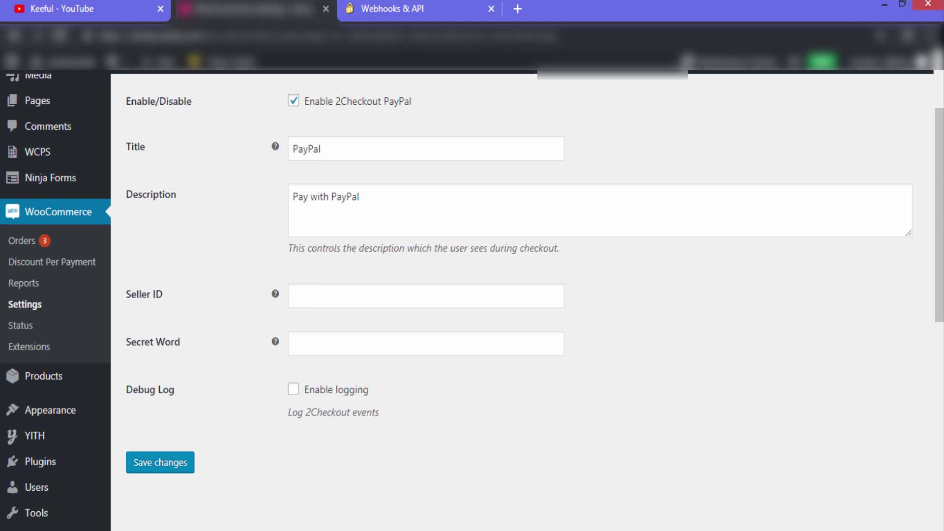
pyautogui.hotkey('ctrl', 'Tab')
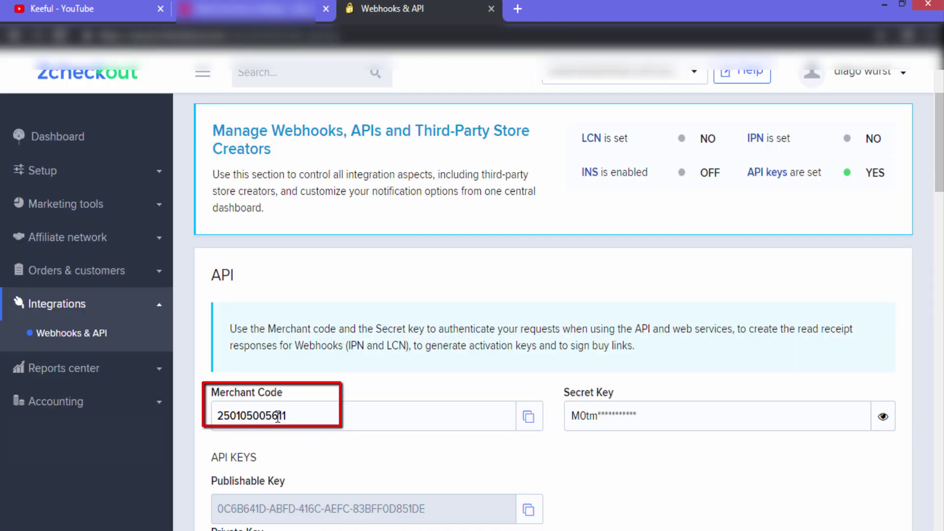
pyautogui.moveTo(277, 417); pyautogui.dragTo(214, 416)
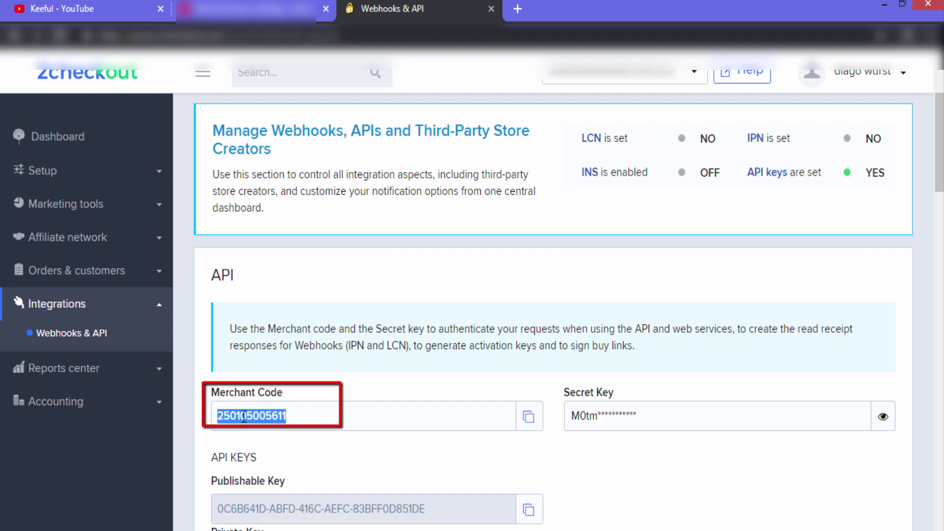
pyautogui.rightClick(274, 419)
pyautogui.click(285, 432)
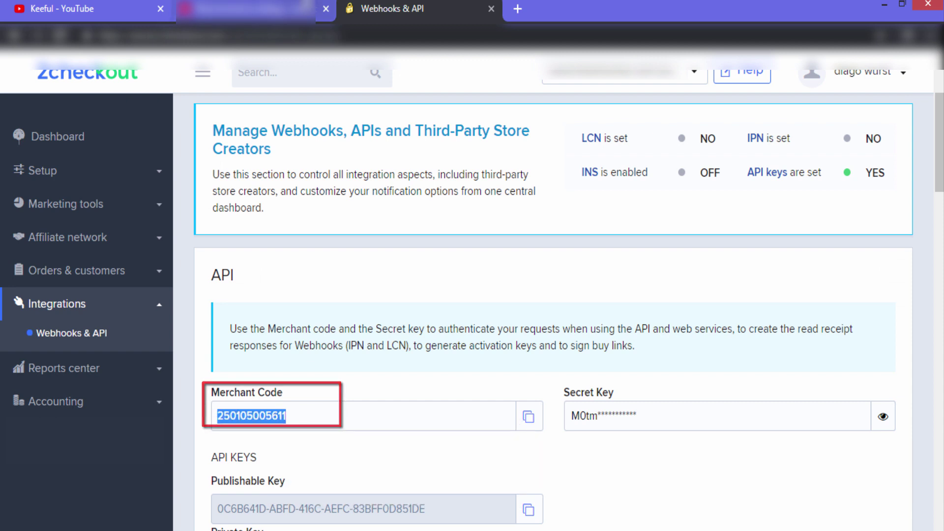
# Paste the Merchant Code into the WooCommerce 2Checkout PayPal Seller ID field.
pyautogui.hotkey('ctrl', 'shift', 'Tab')
pyautogui.rightClick(319, 300)
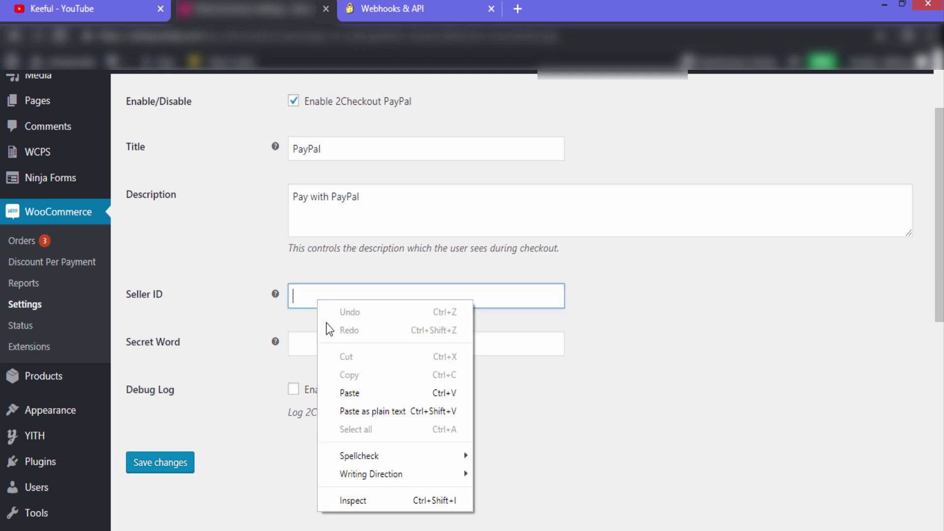
pyautogui.click(353, 391)
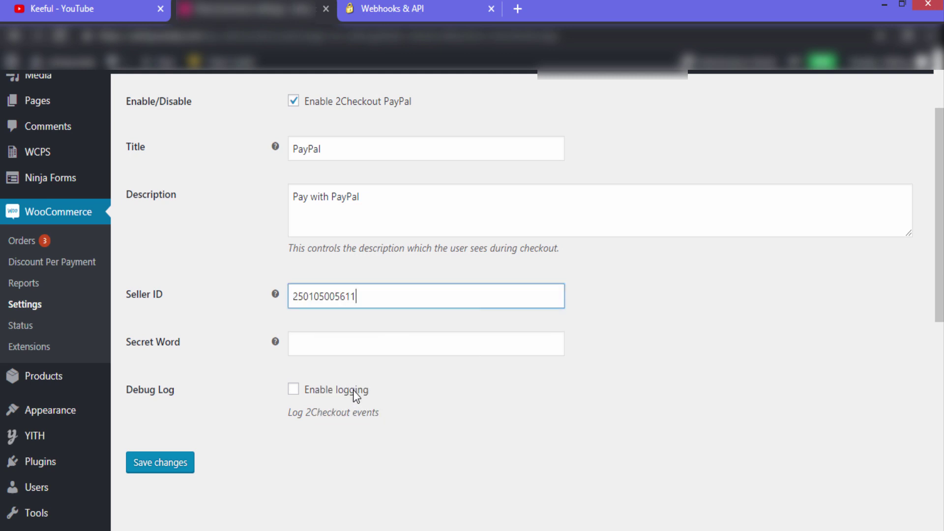
pyautogui.click(230, 354)
# Reveal the 2Checkout INS secret word and replace it with a new custom secret word.
pyautogui.click(436, 7)
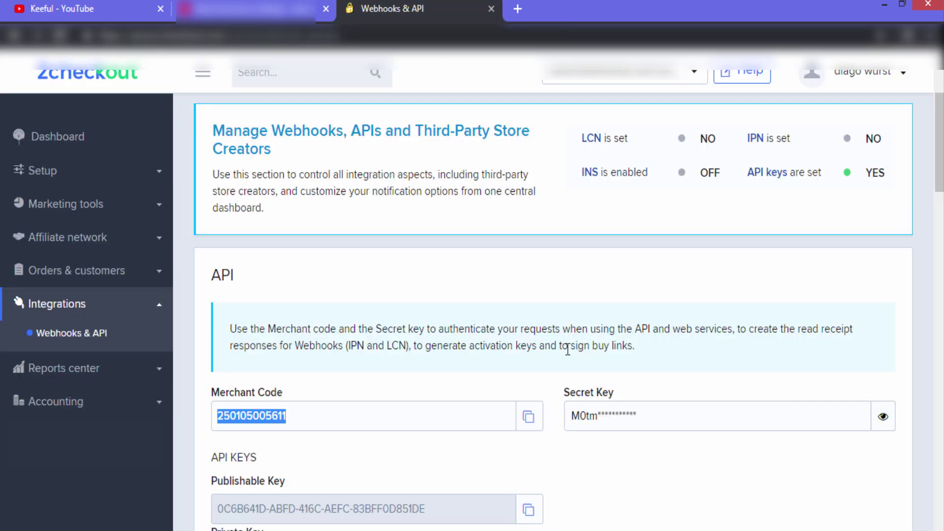
pyautogui.scroll(-5, 940, 147)
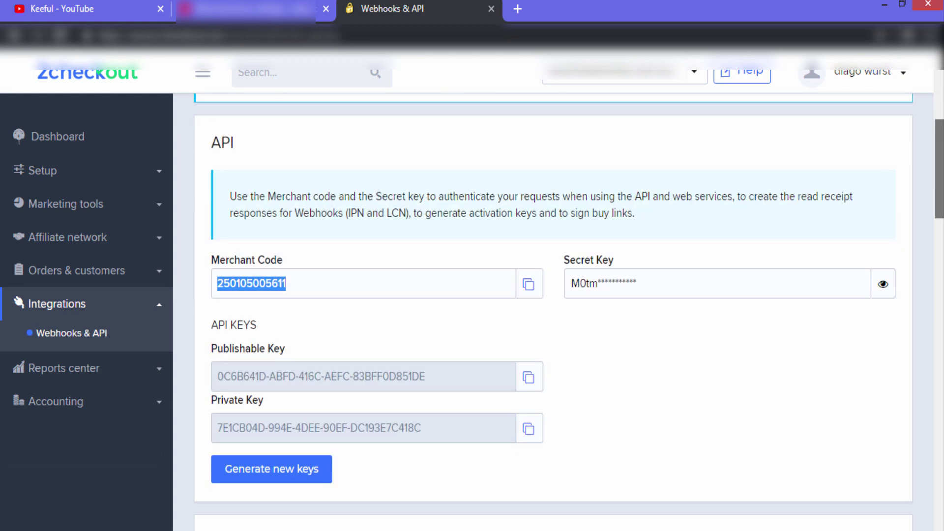
pyautogui.scroll(-4, 519, 300)
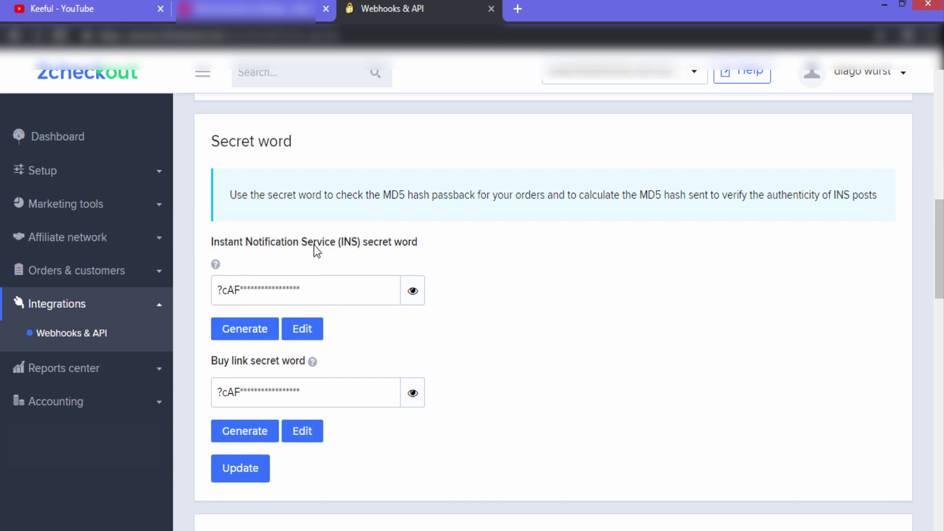
pyautogui.click(413, 293)
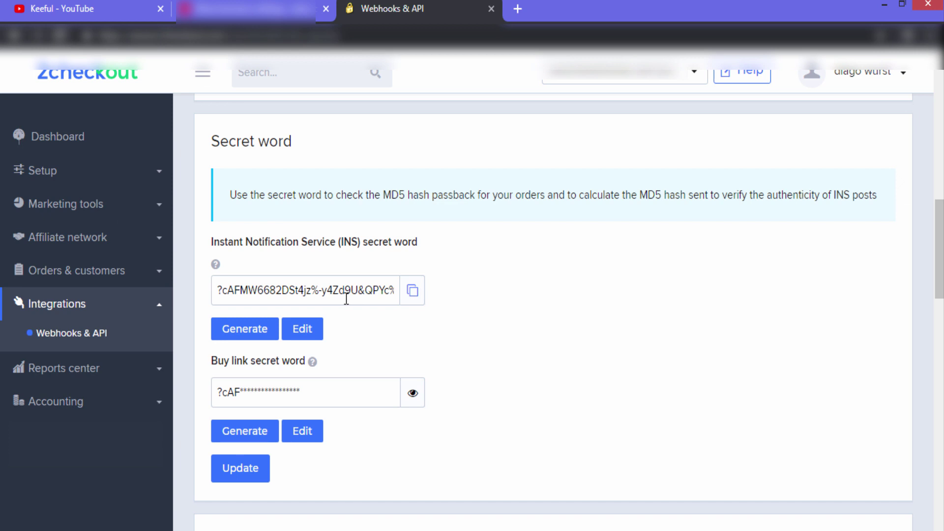
pyautogui.click(413, 293)
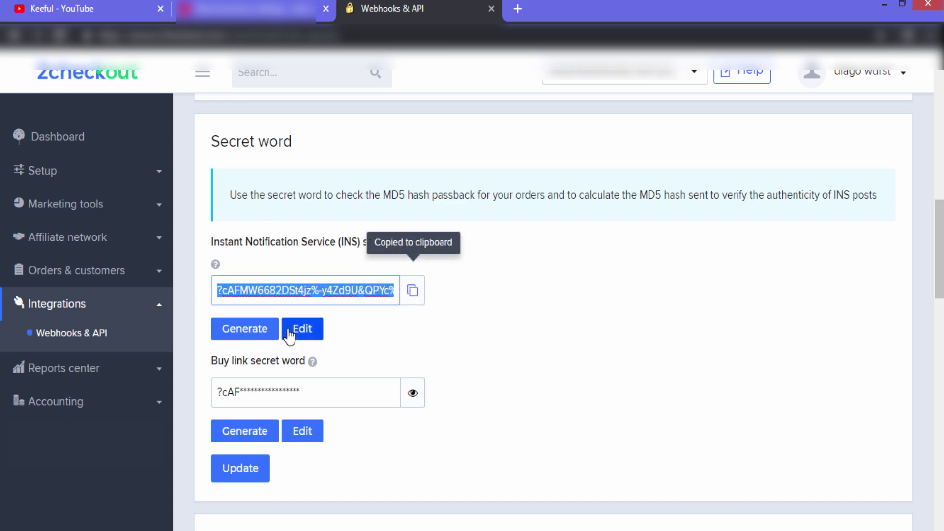
pyautogui.click(303, 328)
pyautogui.tripleClick(364, 297)
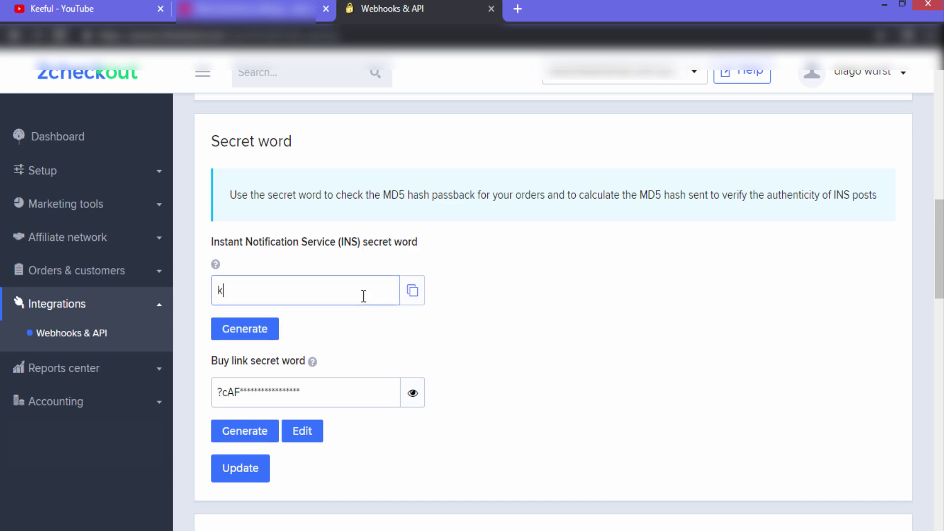
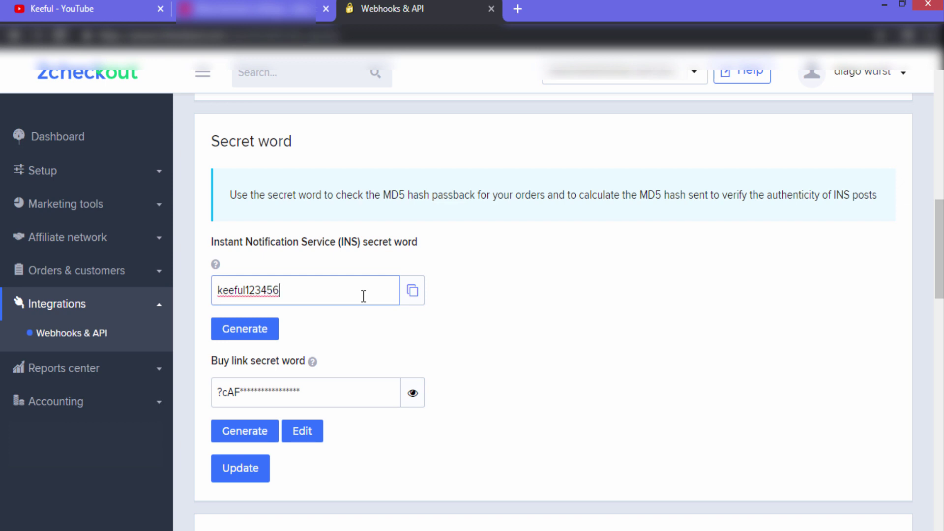
pyautogui.click(366, 339)
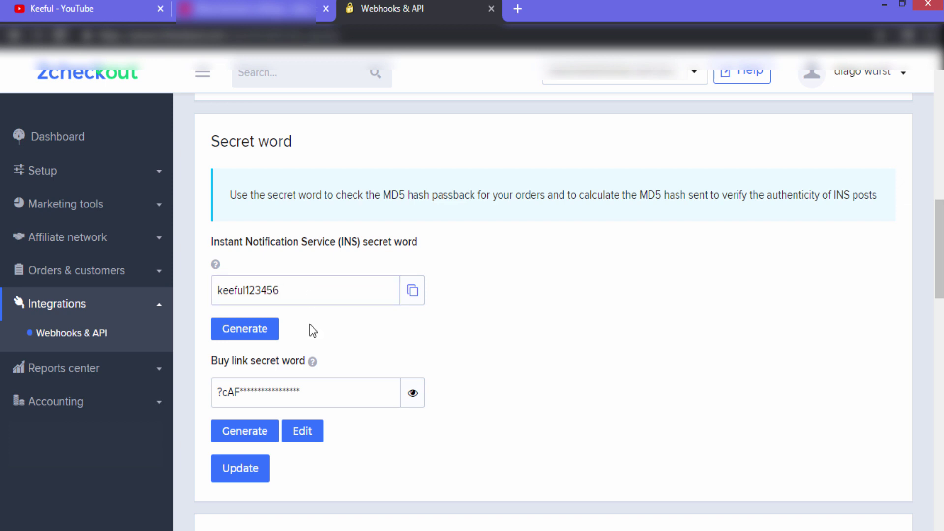
# Set the buy link secret word to the same new value and save both.
pyautogui.click(313, 432)
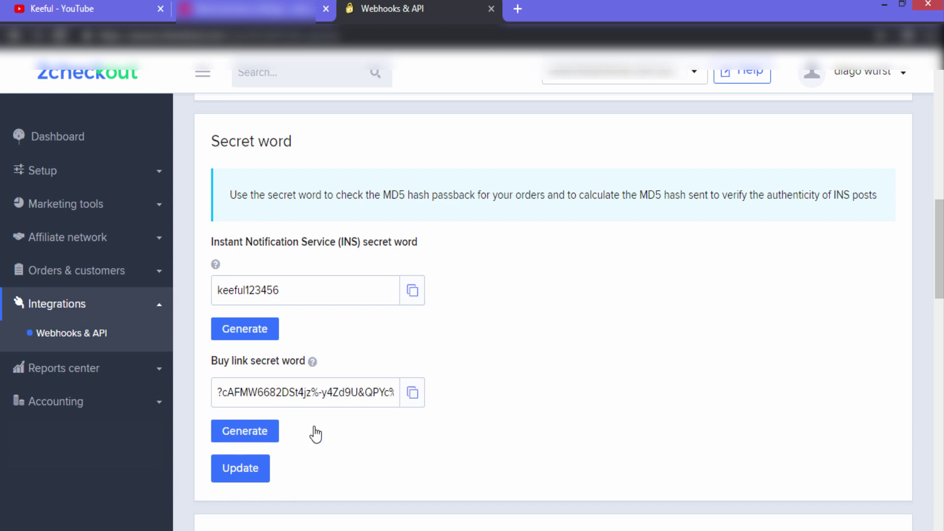
pyautogui.moveTo(354, 391); pyautogui.dragTo(239, 391)
pyautogui.press('Delete')
pyautogui.press('Delete')
pyautogui.press('Delete')
pyautogui.press('Delete')
pyautogui.press('Delete')
pyautogui.press('Delete')
pyautogui.press('Delete')
pyautogui.press('Delete')
pyautogui.press('Delete')
pyautogui.press('Delete')
pyautogui.press('Delete')
pyautogui.press('Delete')
pyautogui.press('Delete')
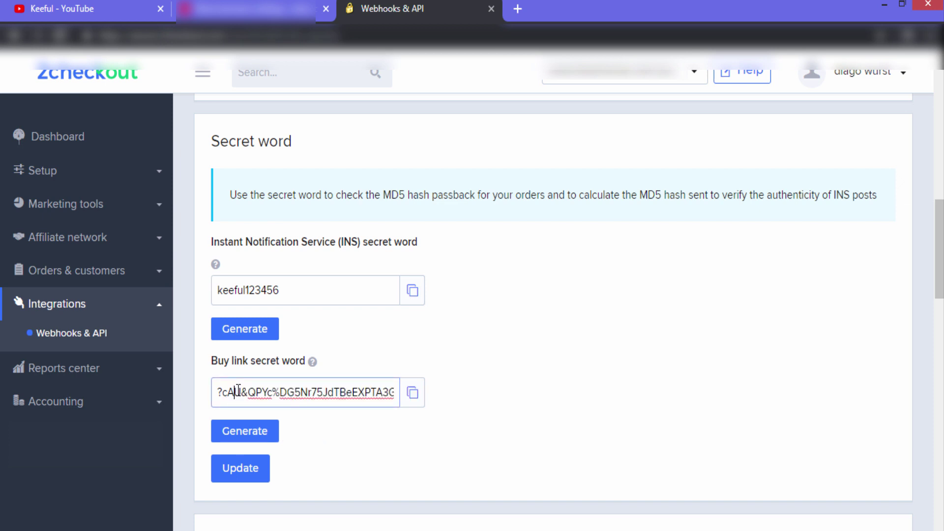
pyautogui.press('Delete')
pyautogui.press('Delete')
pyautogui.press('Delete')
pyautogui.press('Delete')
pyautogui.press('Delete')
pyautogui.press('Delete')
pyautogui.press('Delete')
pyautogui.press('Delete')
pyautogui.press('Delete')
pyautogui.press('Delete')
pyautogui.press('Delete')
pyautogui.press('Delete')
pyautogui.press('Delete')
pyautogui.press('Delete')
pyautogui.press('Delete')
pyautogui.press('Delete')
pyautogui.press('Delete')
pyautogui.press('Delete')
pyautogui.press('Delete')
pyautogui.press('Delete')
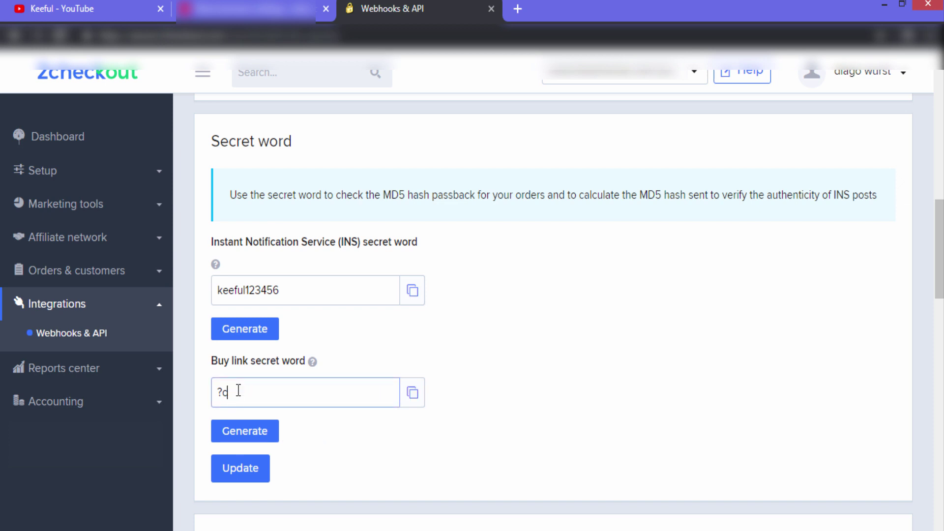
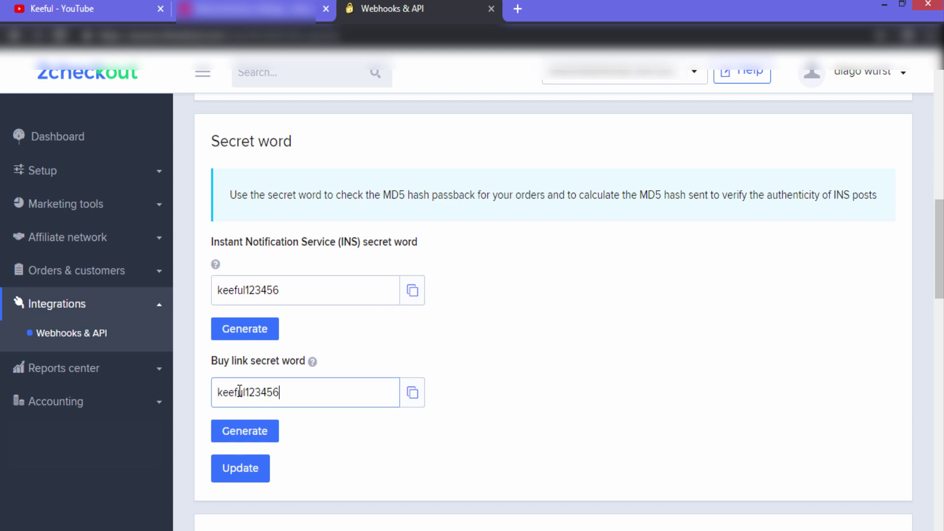
pyautogui.click(355, 456)
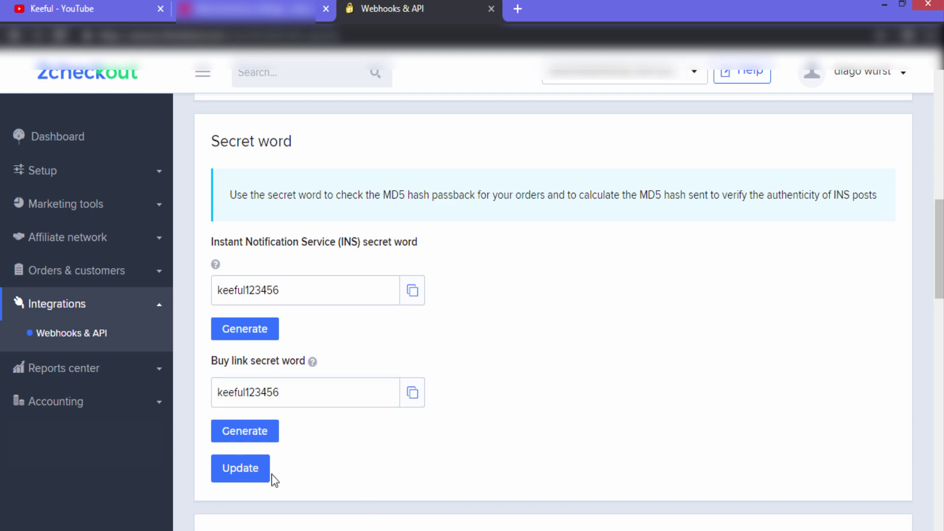
pyautogui.click(257, 476)
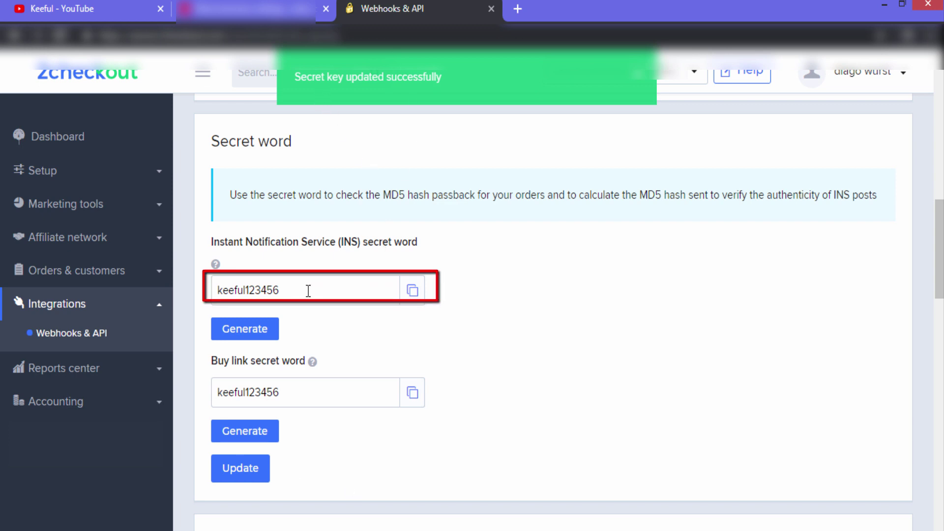
# Copy the new secret word and return to the WooCommerce settings.
pyautogui.moveTo(293, 290); pyautogui.dragTo(215, 287)
pyautogui.rightClick(225, 289)
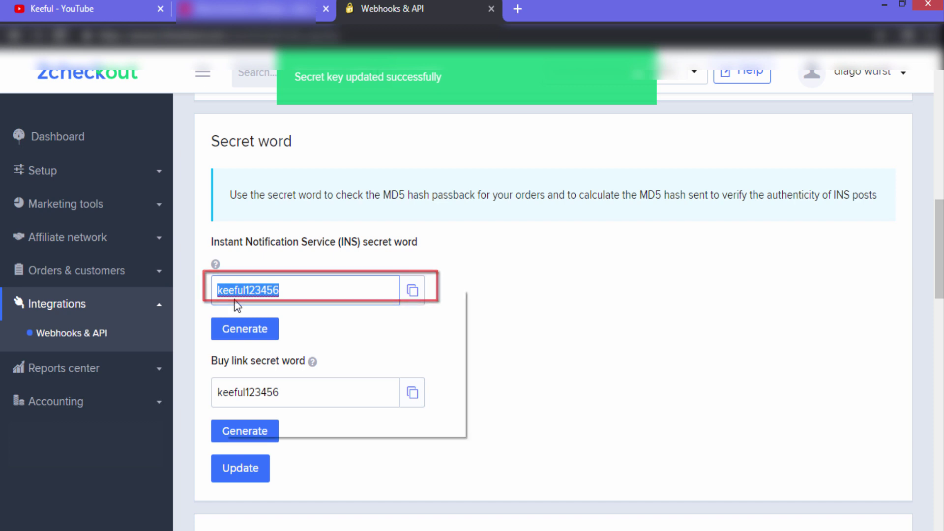
pyautogui.click(250, 381)
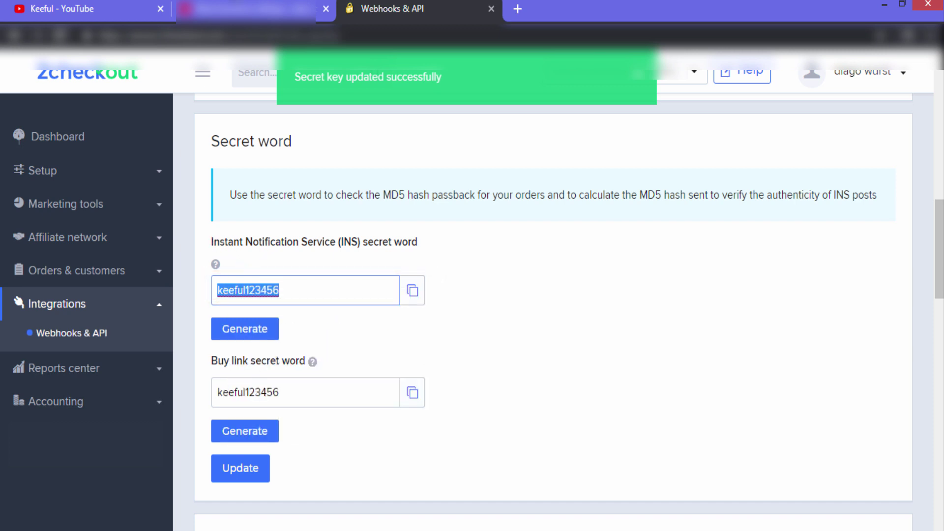
pyautogui.click(246, 8)
# Paste the copied secret word into Secret Word and save the 2Checkout PayPal settings.
pyautogui.rightClick(316, 342)
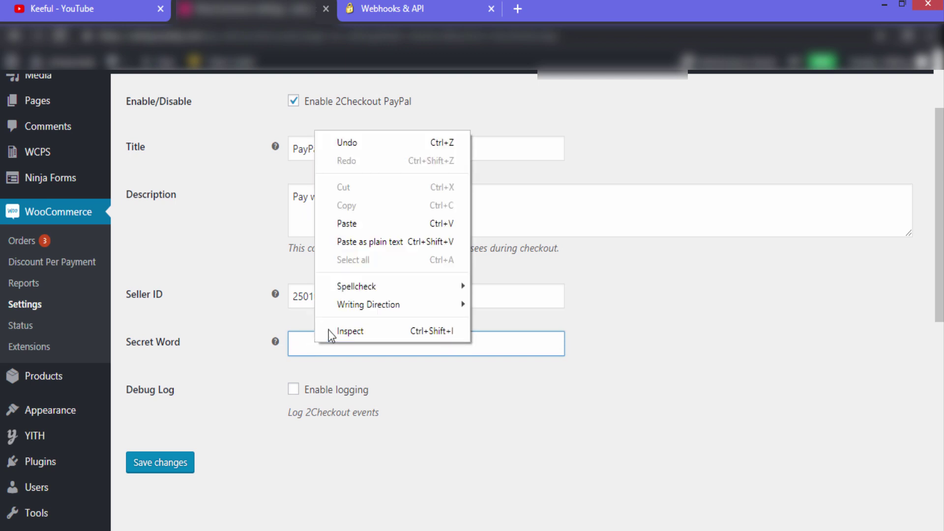
pyautogui.click(385, 226)
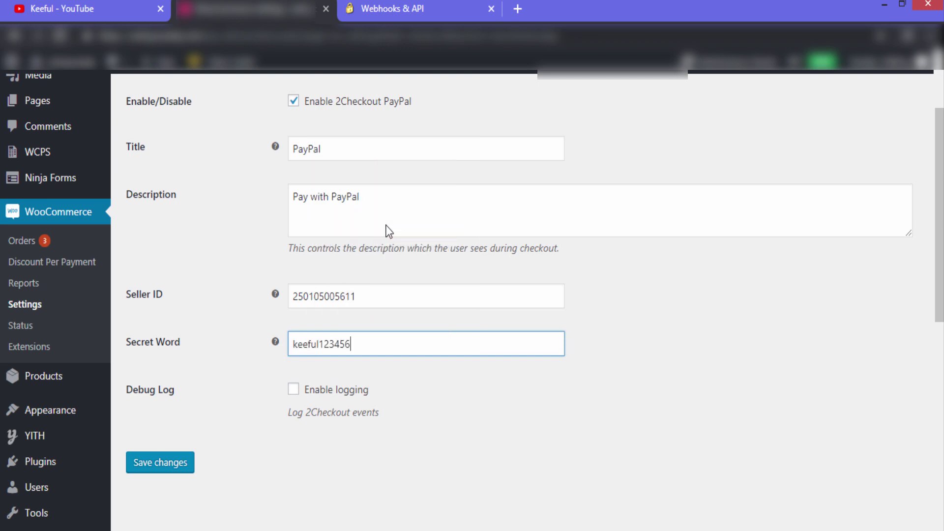
pyautogui.click(401, 433)
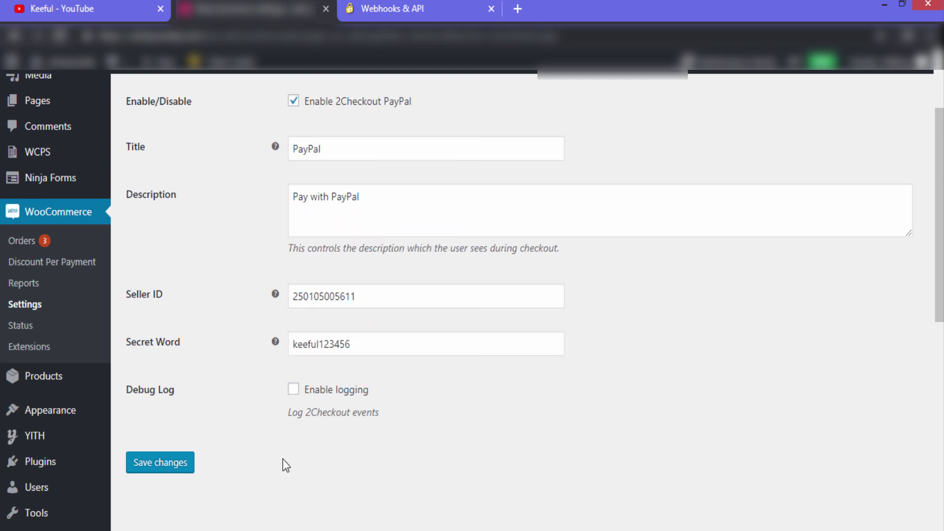
pyautogui.click(178, 476)
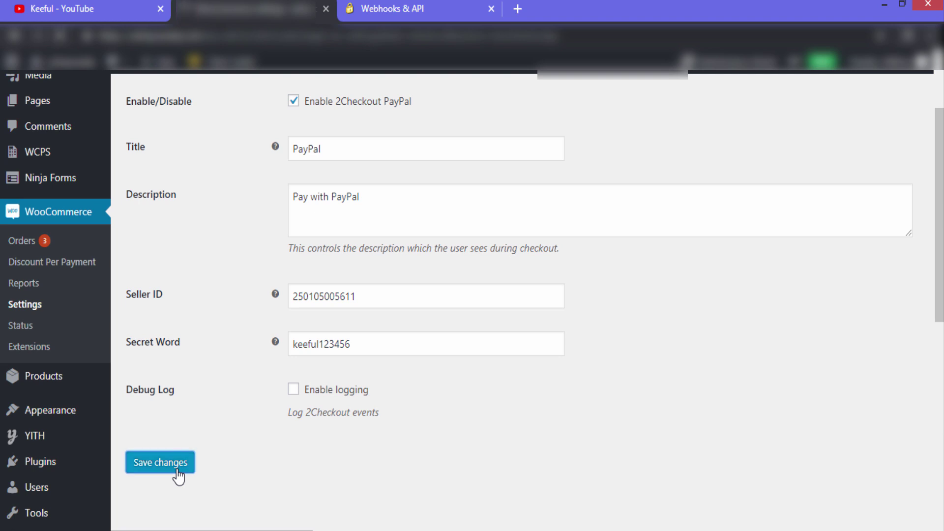
pyautogui.moveTo(266, 147); pyautogui.dragTo(141, 149)
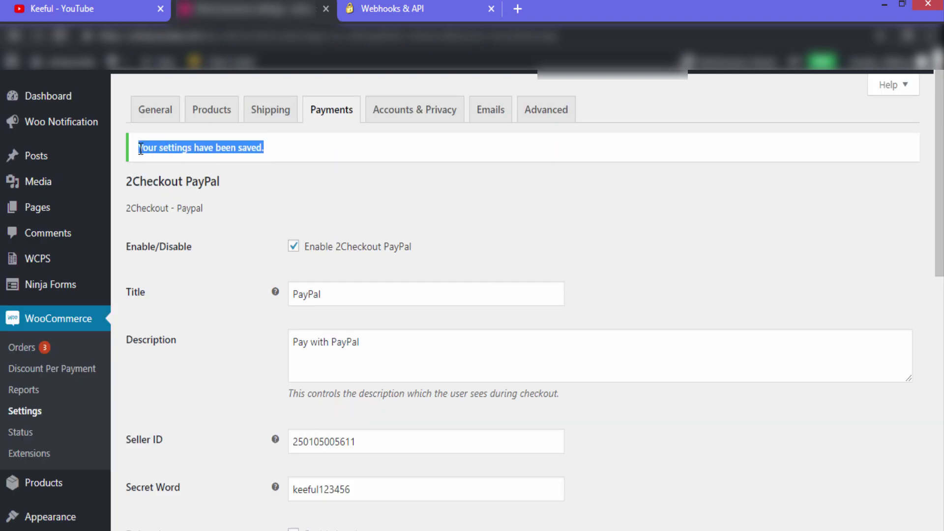
# On the storefront checkout, select PayPal as the payment method and accept the terms and conditions.
pyautogui.moveTo(32, 66)
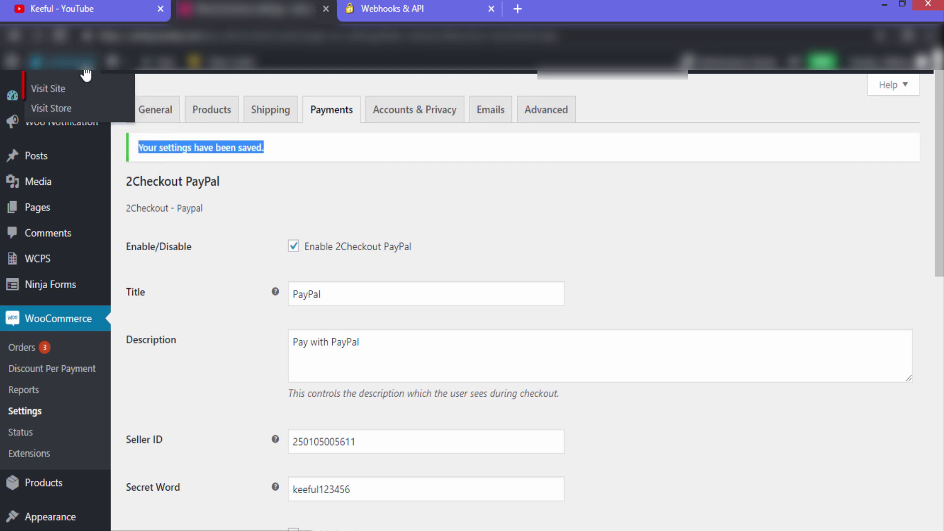
pyautogui.click(76, 91)
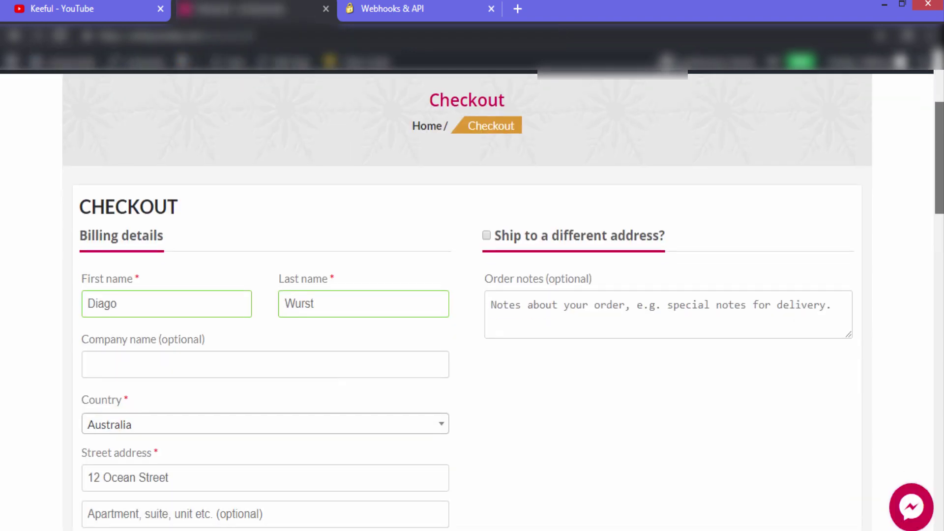
pyautogui.scroll(-10, 498, 301)
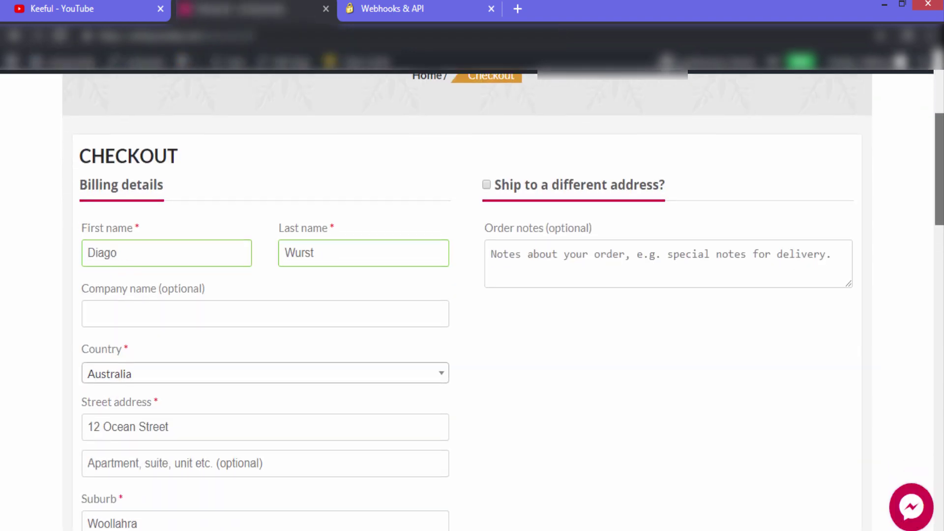
pyautogui.scroll(-6, 498, 301)
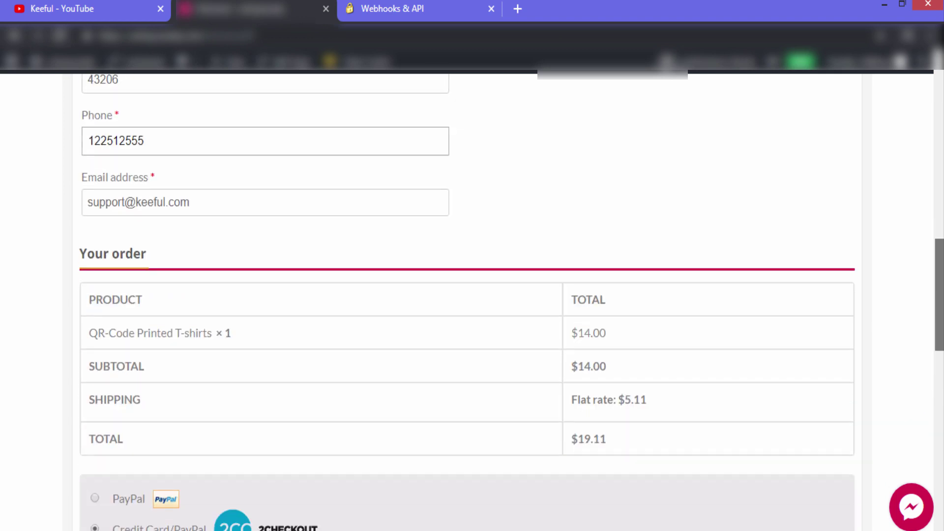
pyautogui.scroll(-2, 498, 301)
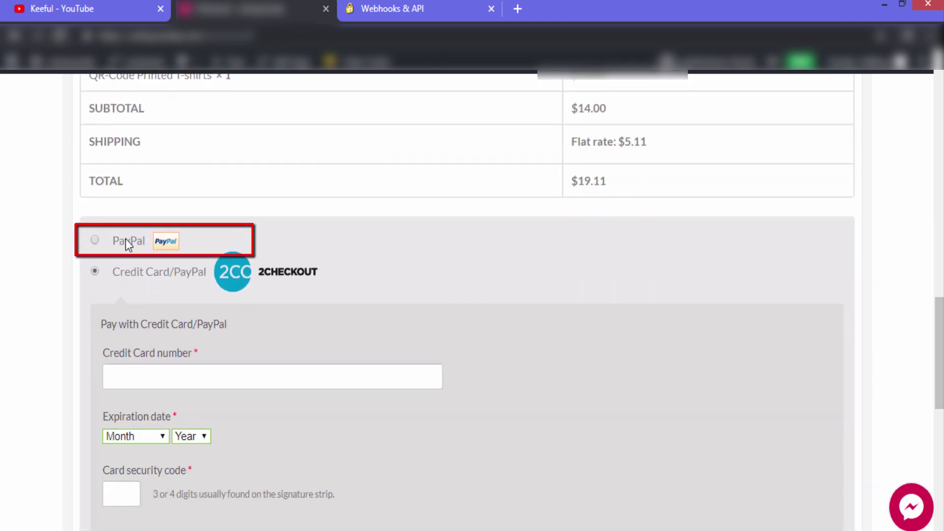
pyautogui.click(129, 242)
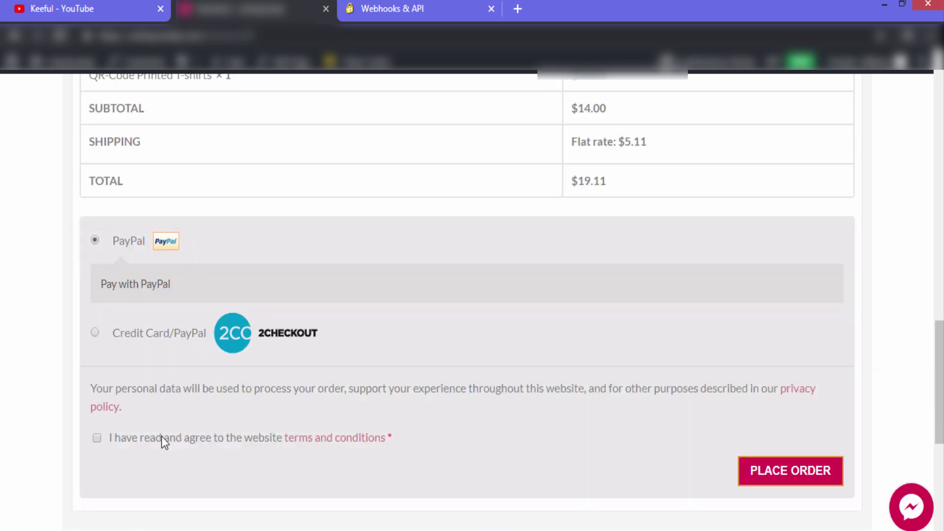
pyautogui.click(162, 436)
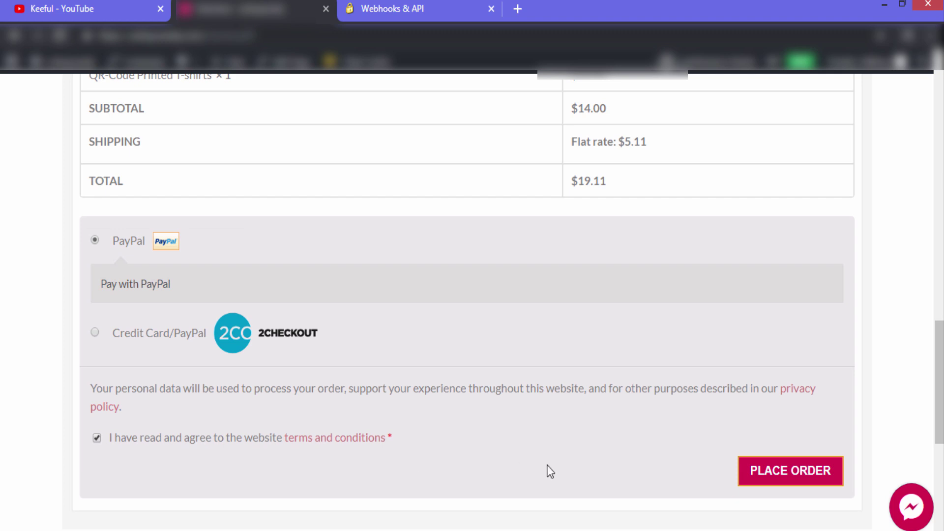